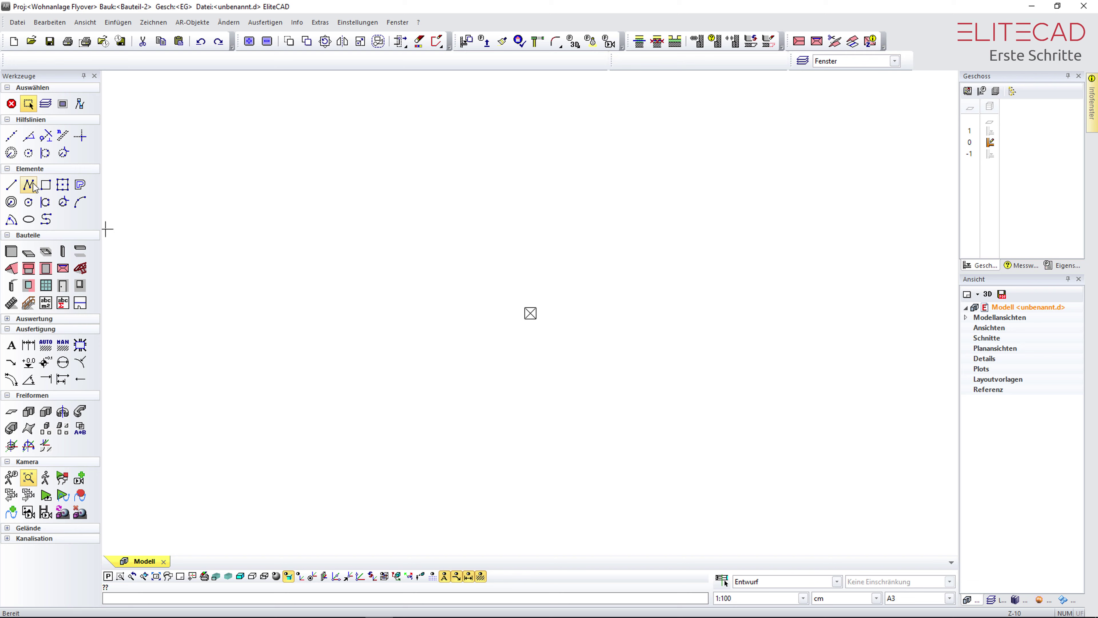
- Start a new polyline in the empty model
left_click(33, 185)
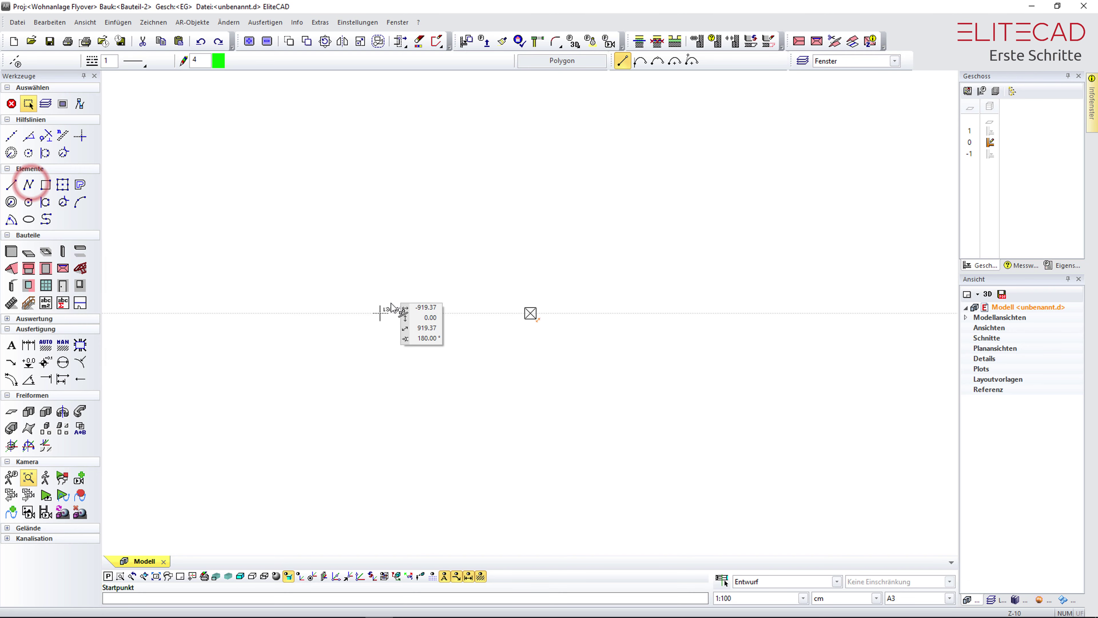
- Draw a stepped open polyline going down, right, down, then diagonally up-right
left_click(453, 273)
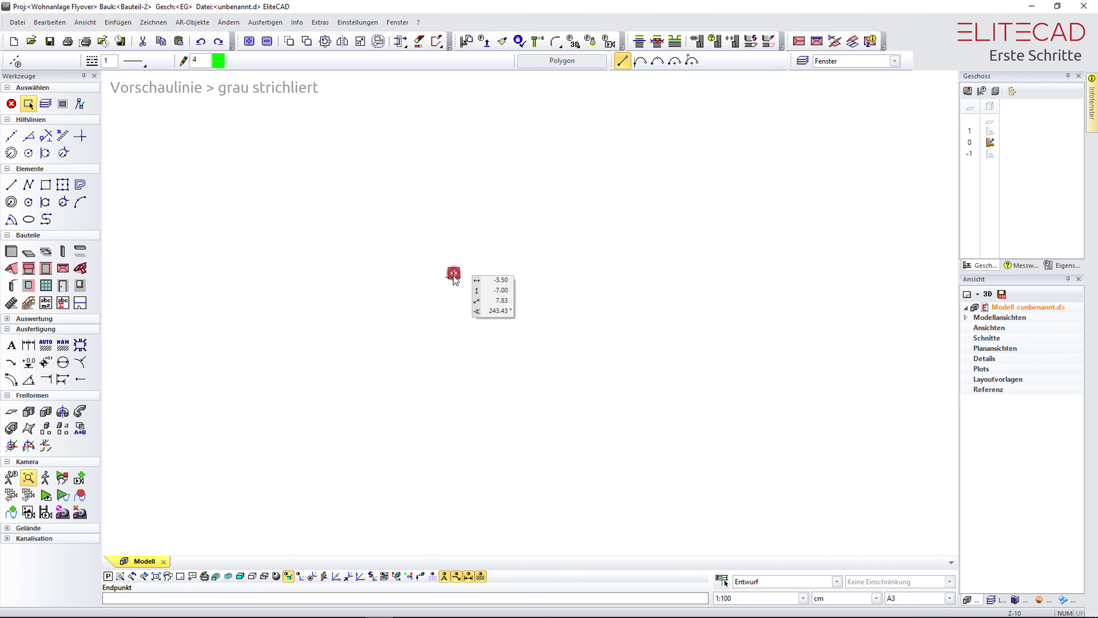
left_click(454, 369)
left_click(579, 369)
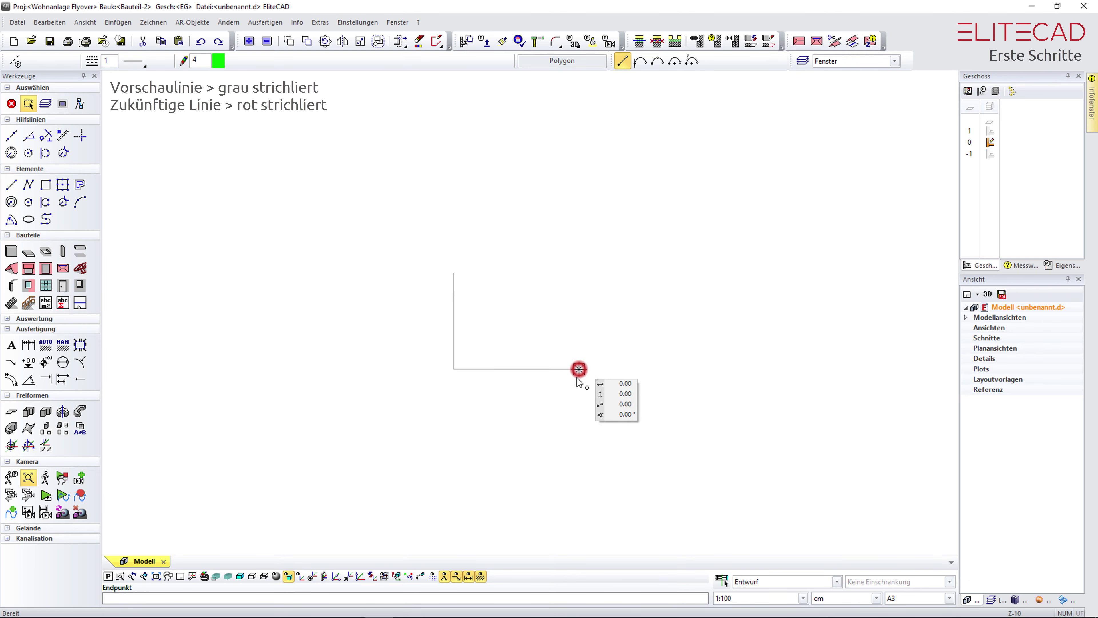
left_click(578, 428)
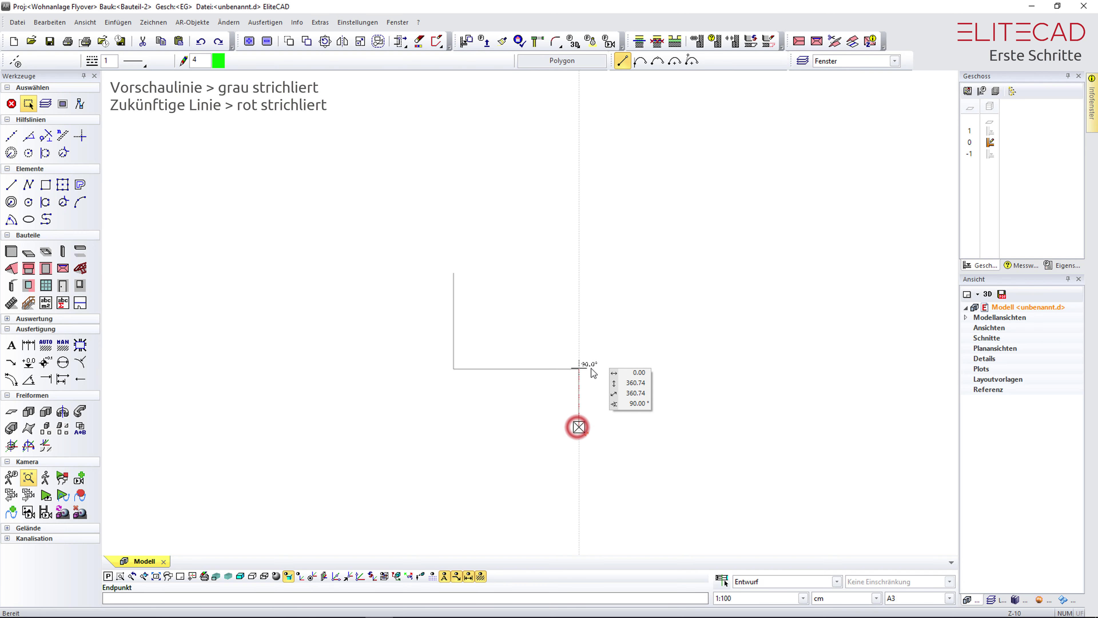
left_click(745, 369)
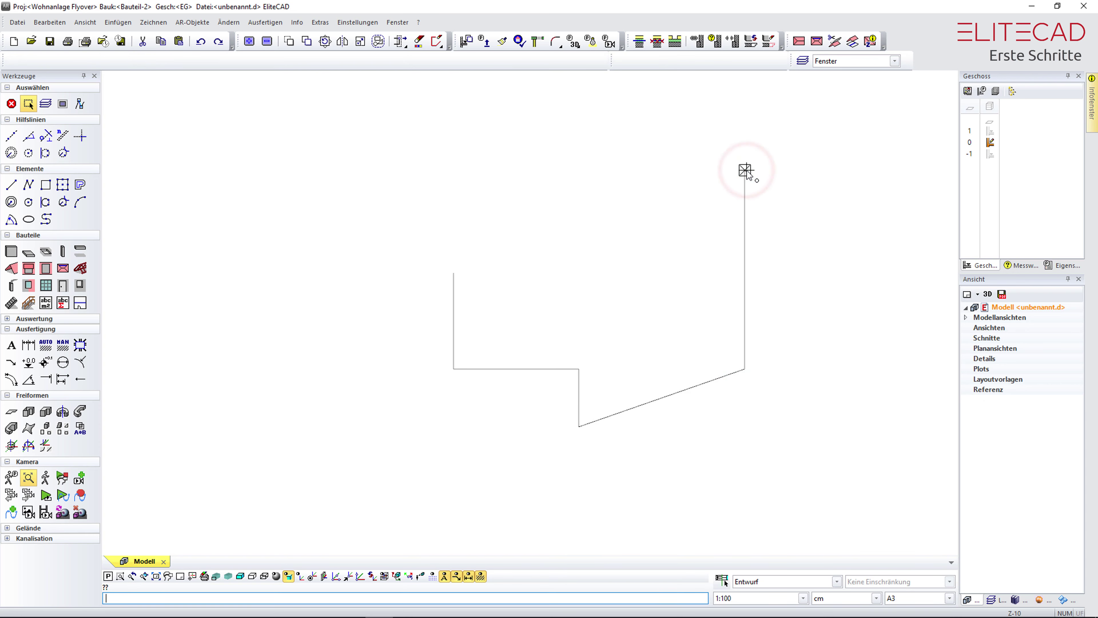
- Orbit to a 3D view, select the polyline and grab one of its corner points
mouse_move(714, 403)
middle_mouse_down()
mouse_move(637, 417)
mouse_move(618, 374)
mouse_move(559, 370)
mouse_move(572, 358)
middle_mouse_up()
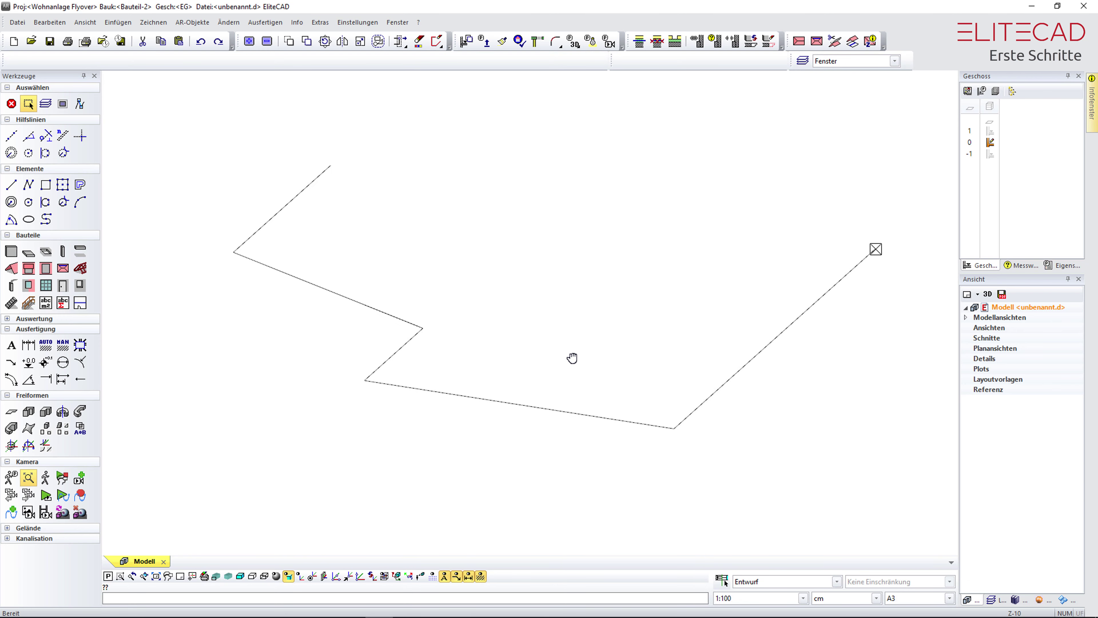
left_click(754, 357)
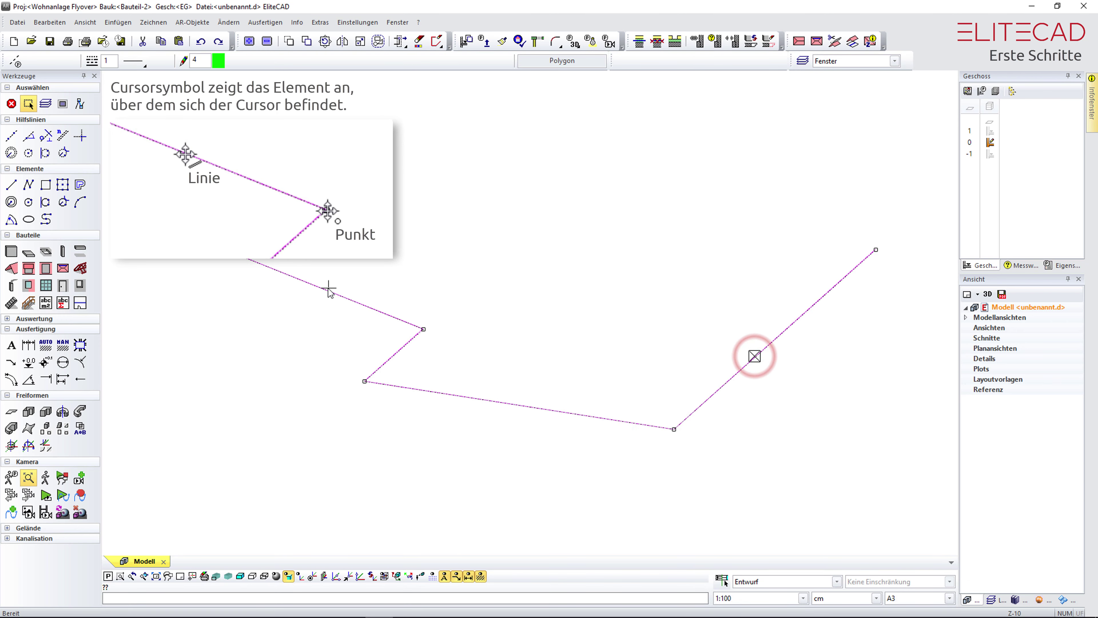
left_click(424, 330)
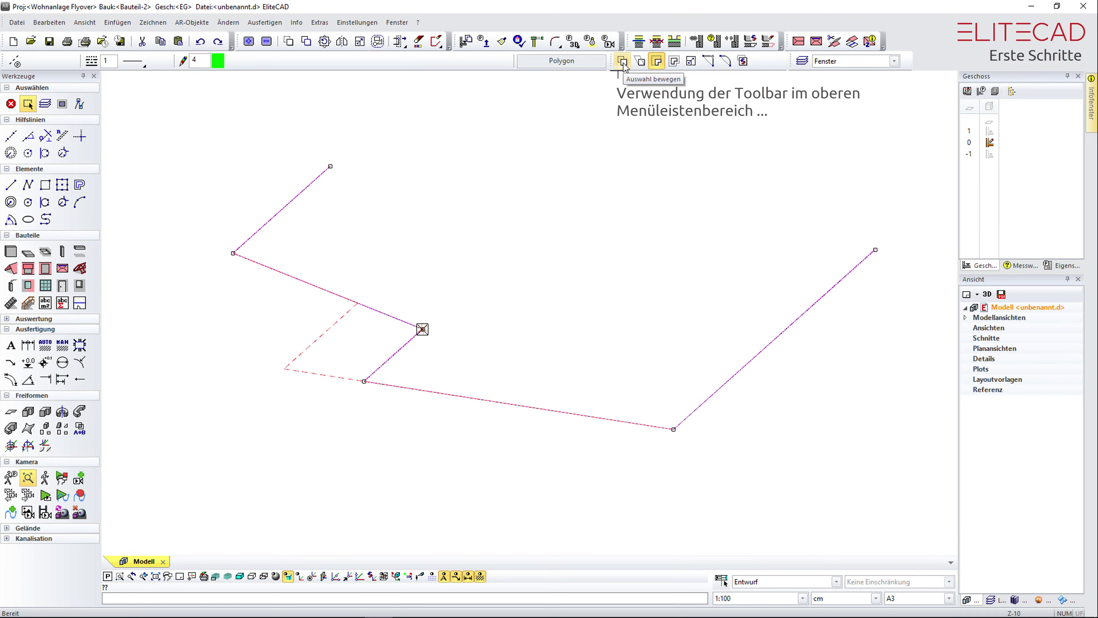
- Move the whole polyline up and to the right with Auswahl bewegen
key("Tab")
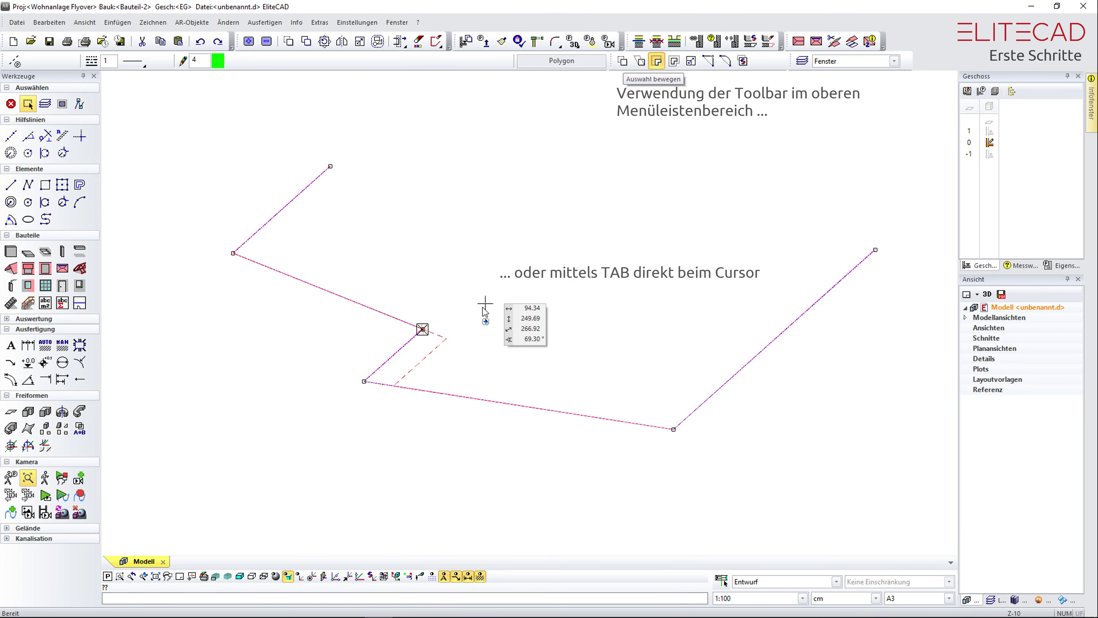
key("Tab")
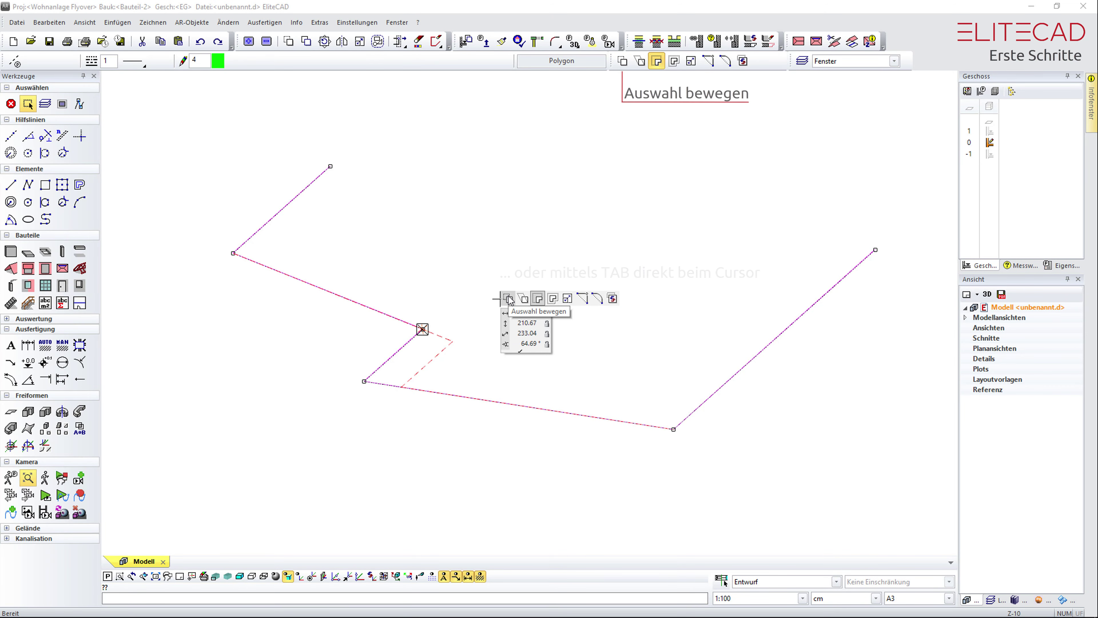
left_click(509, 299)
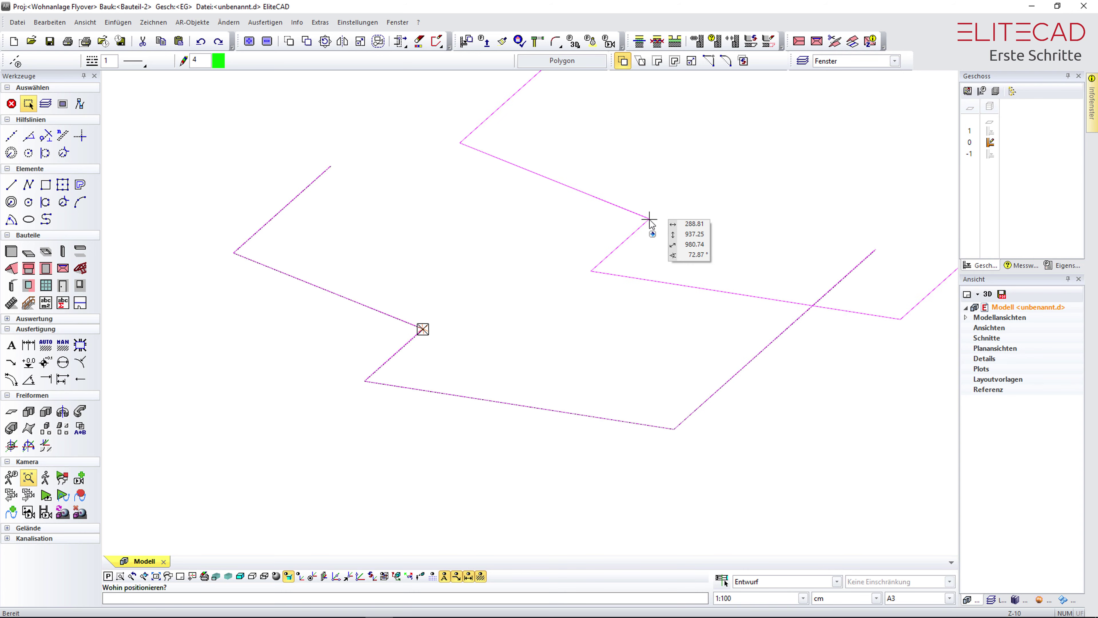
left_click(650, 220)
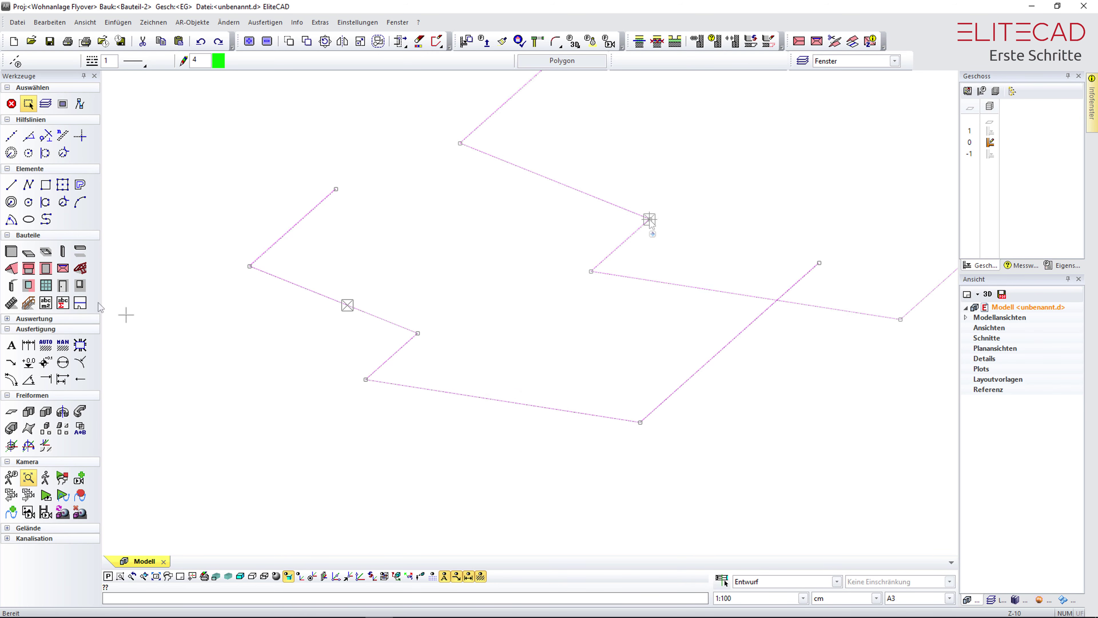
left_click(10, 255)
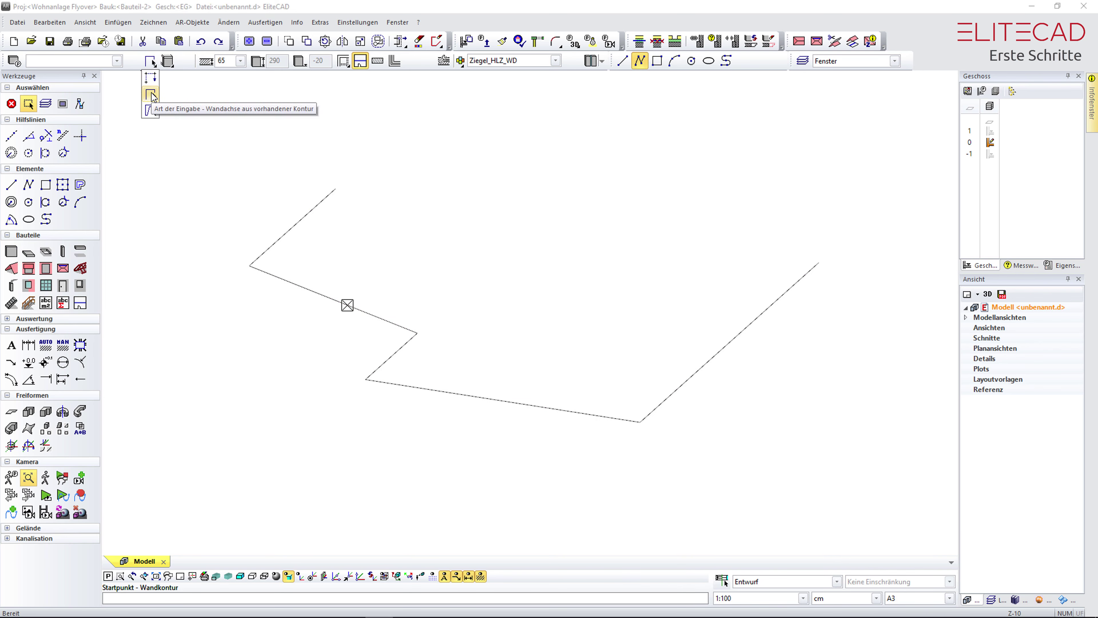
- Build a Ziegel_HLZ_WD wall using the polyline as its axis contour, then select it
left_click(151, 94)
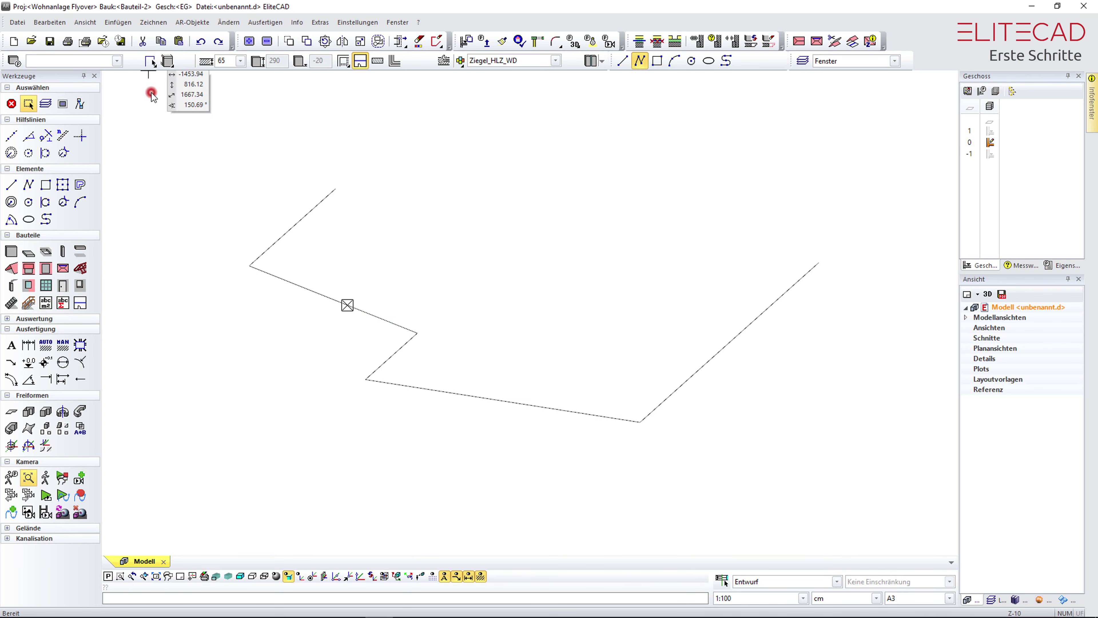
left_click(296, 224)
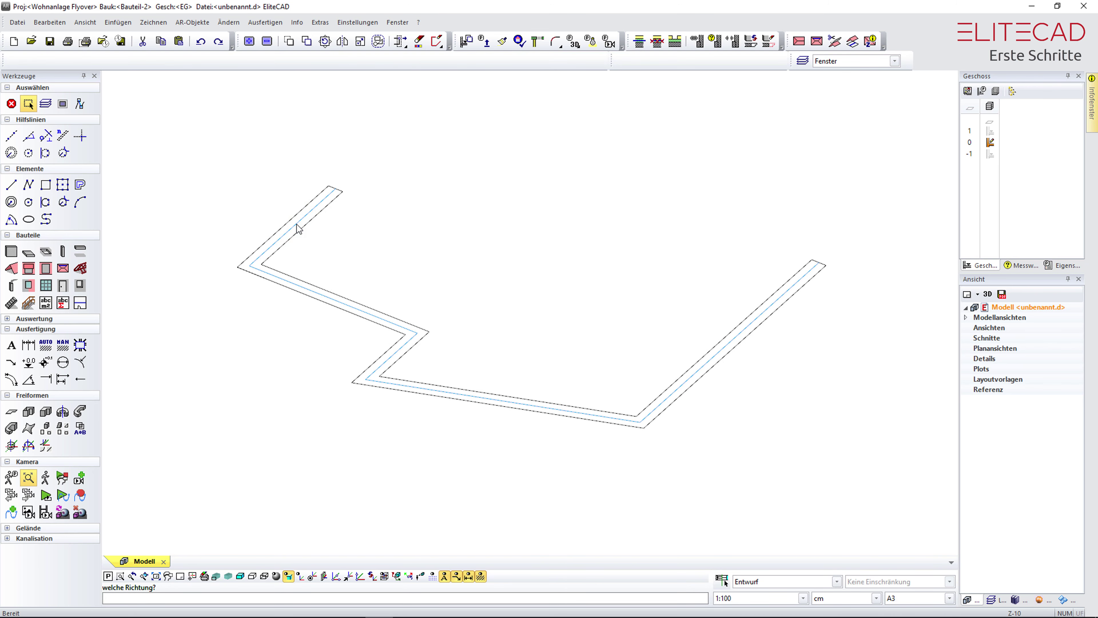
left_click(298, 225)
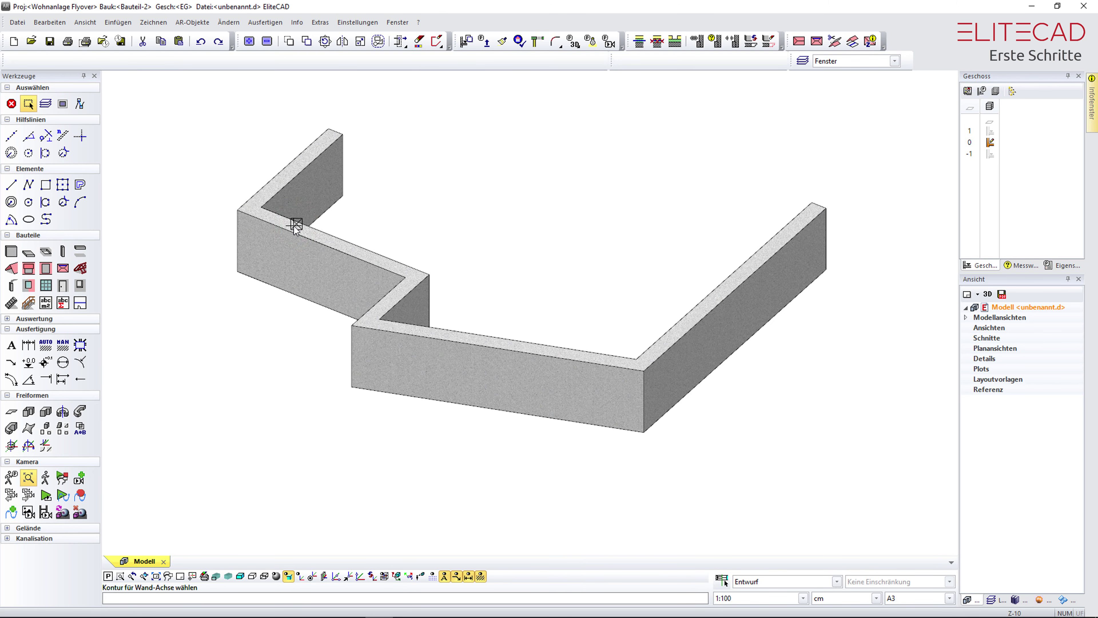
left_click(347, 298)
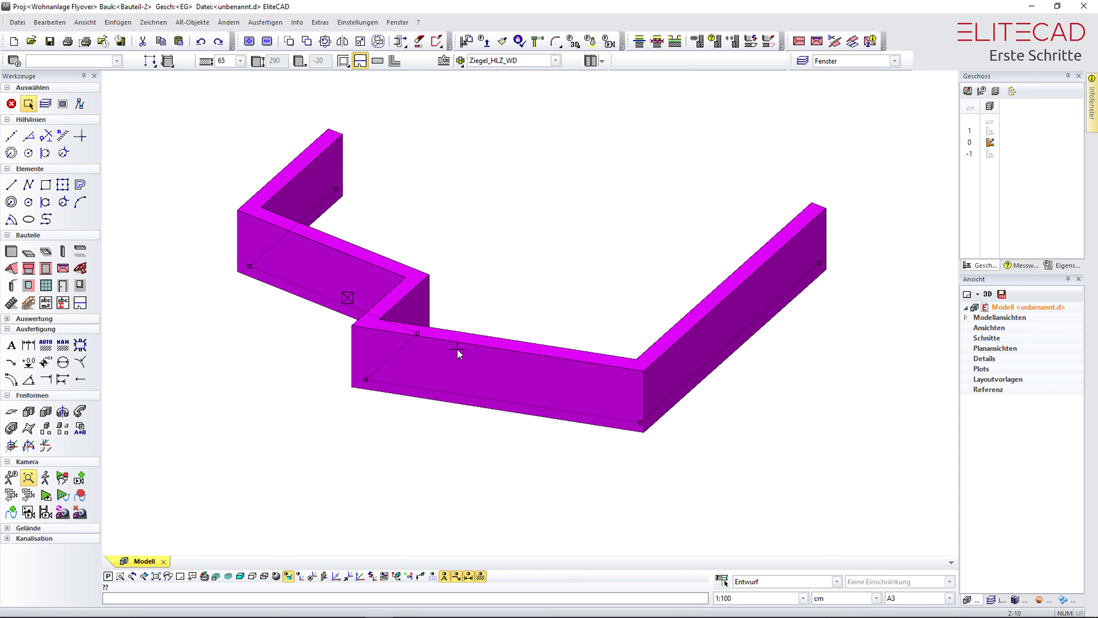
- Grab a wall corner in Punkt dehnen mode after cancelling a trial copy
mouse_move(457, 349)
middle_mouse_down()
mouse_move(474, 382)
mouse_move(446, 366)
middle_mouse_up()
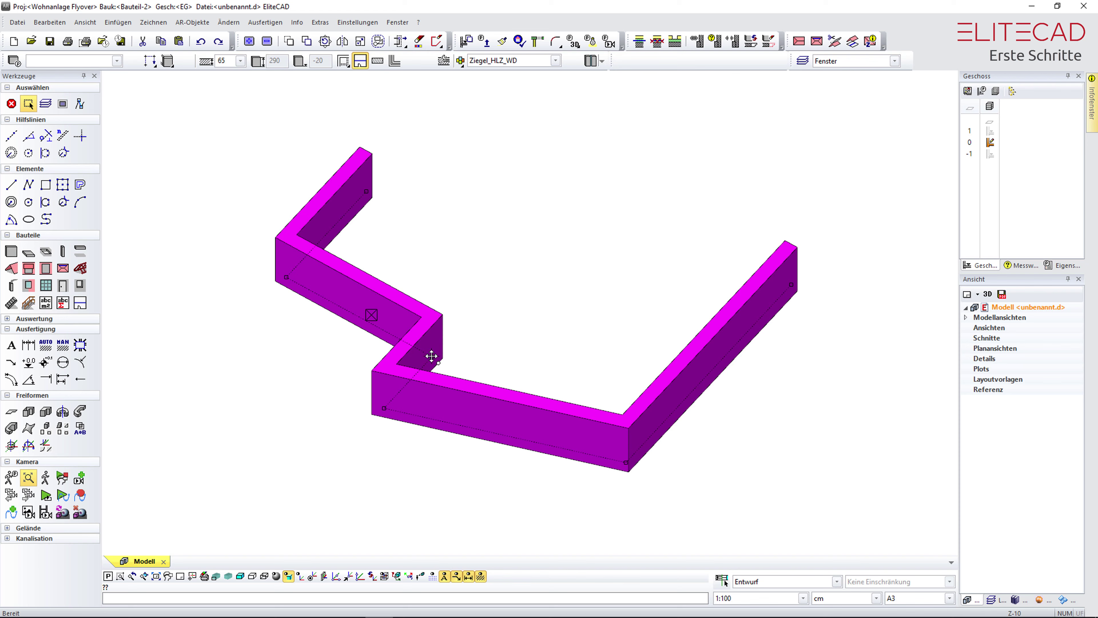
left_click(431, 356)
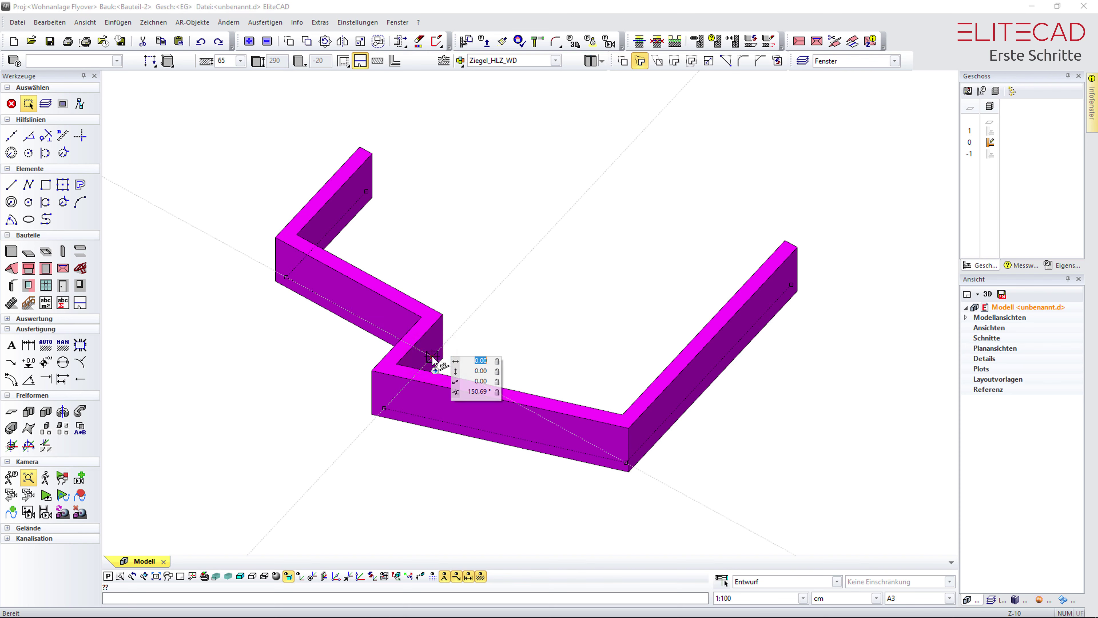
left_click(458, 347)
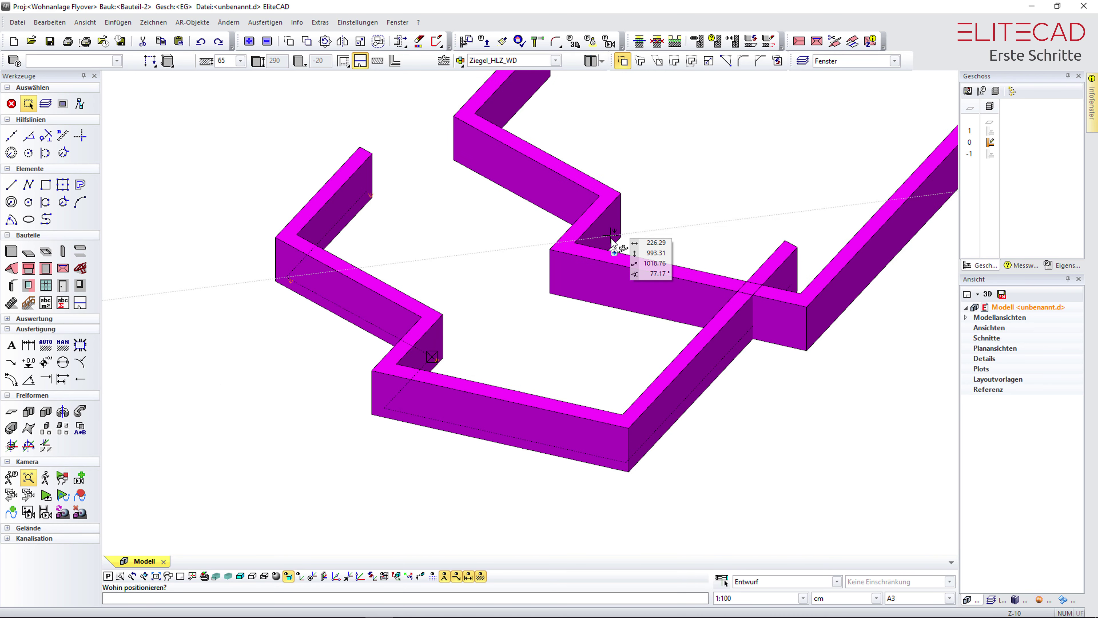
key("Escape")
left_click(611, 236)
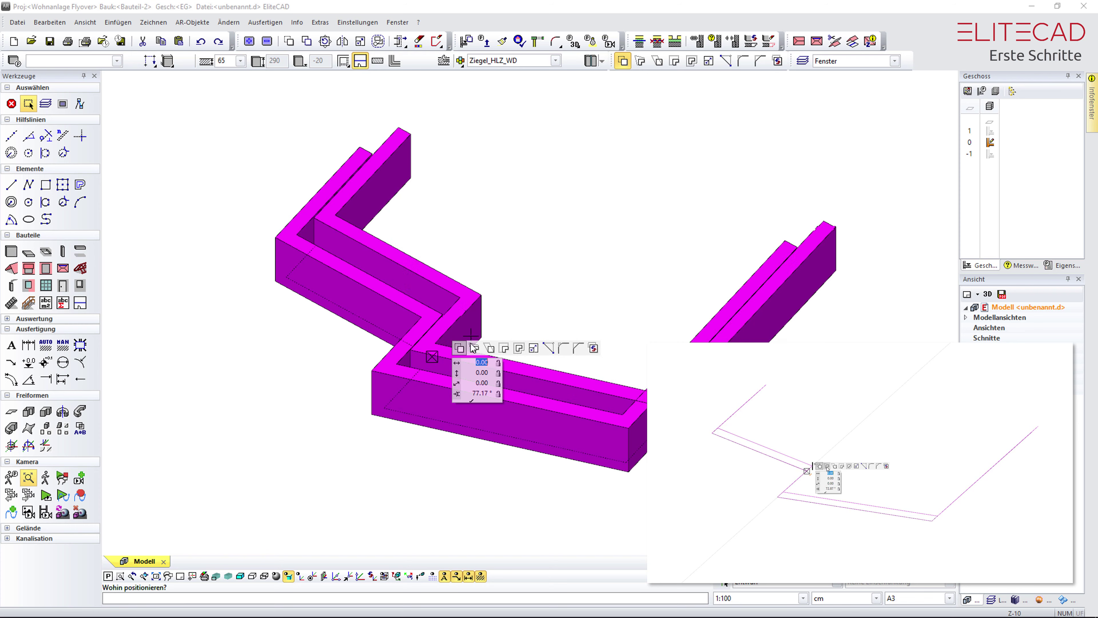
left_click(475, 349)
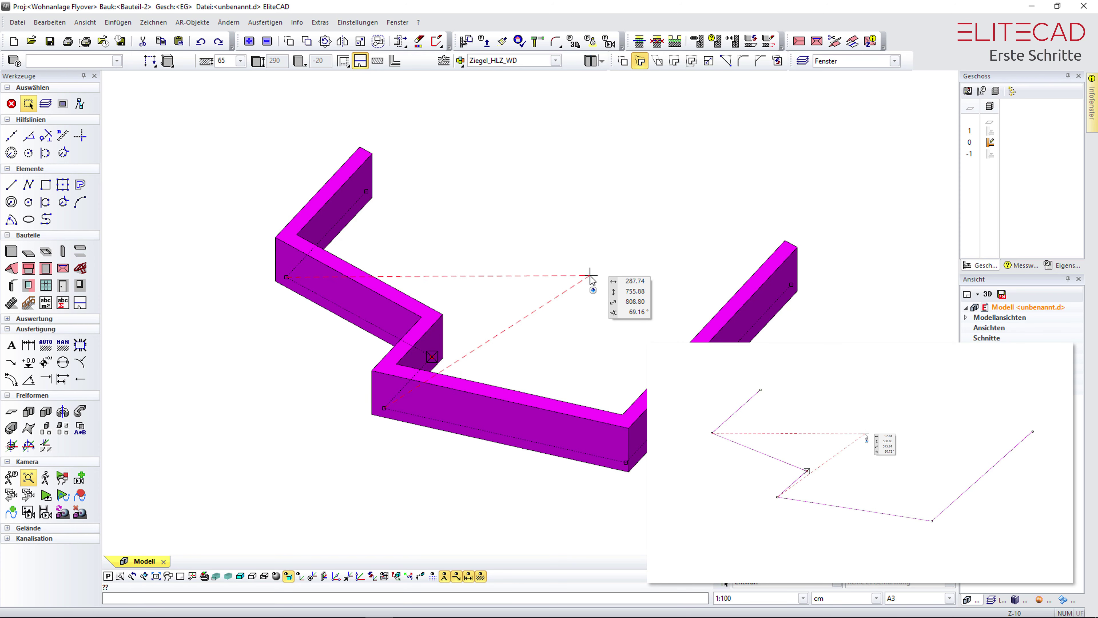
- Try stretching the connected walls, undo, then shift all elements parallel to the corner point
left_click(584, 256)
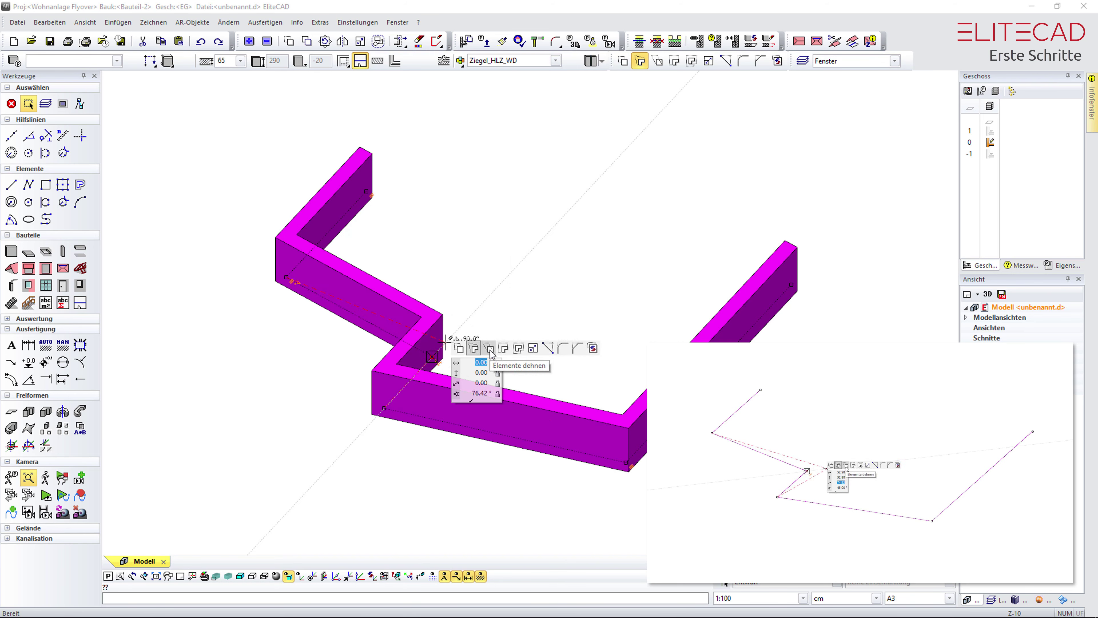
left_click(490, 349)
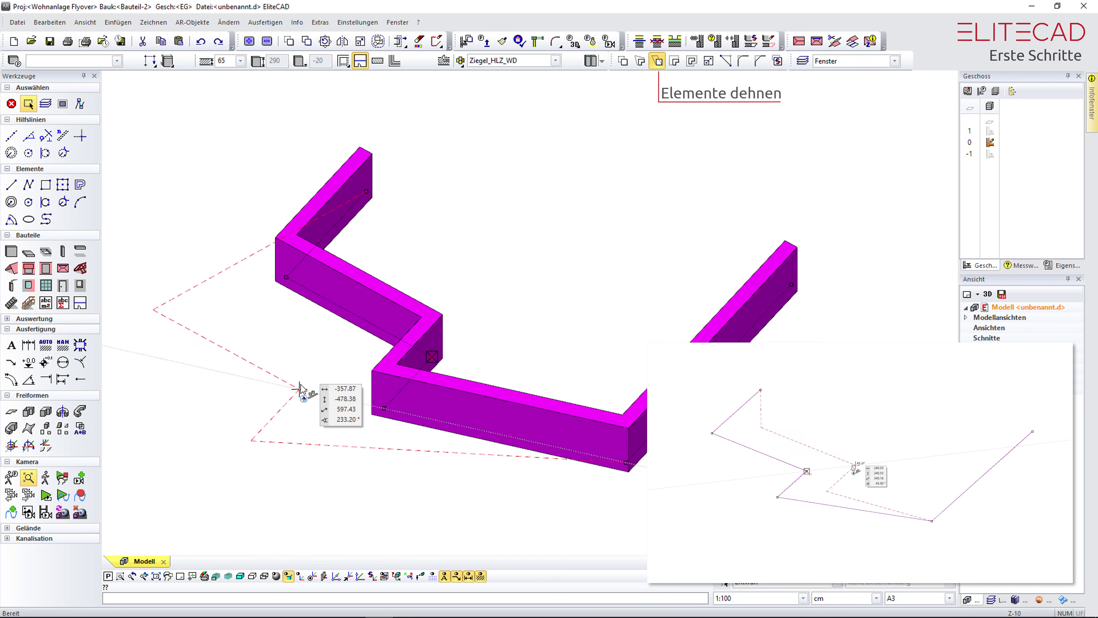
left_click(294, 396)
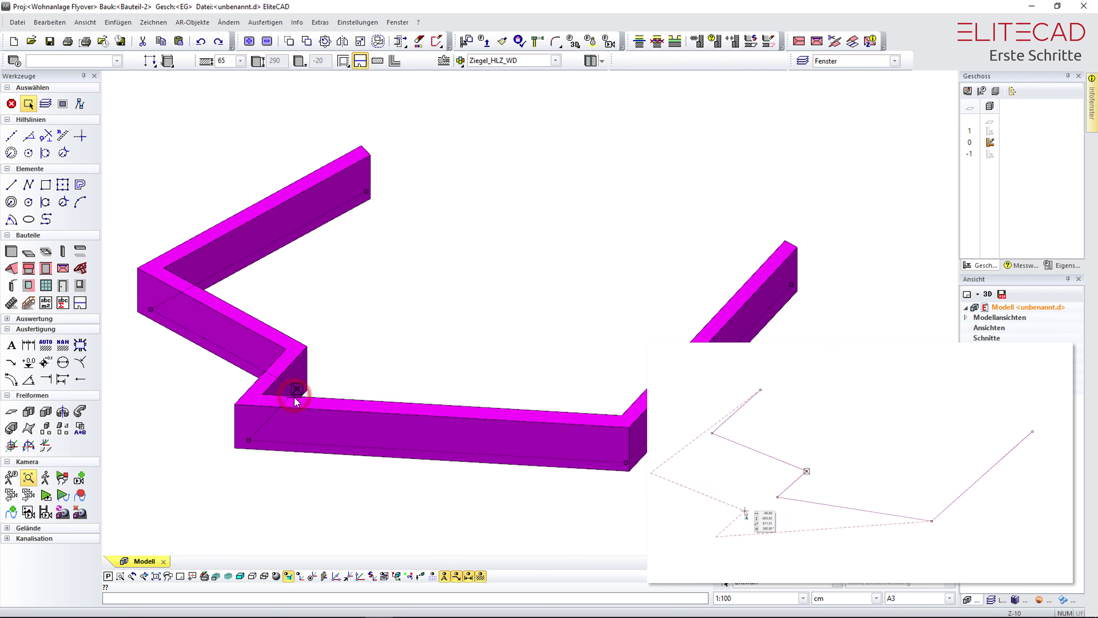
key("ctrl+z")
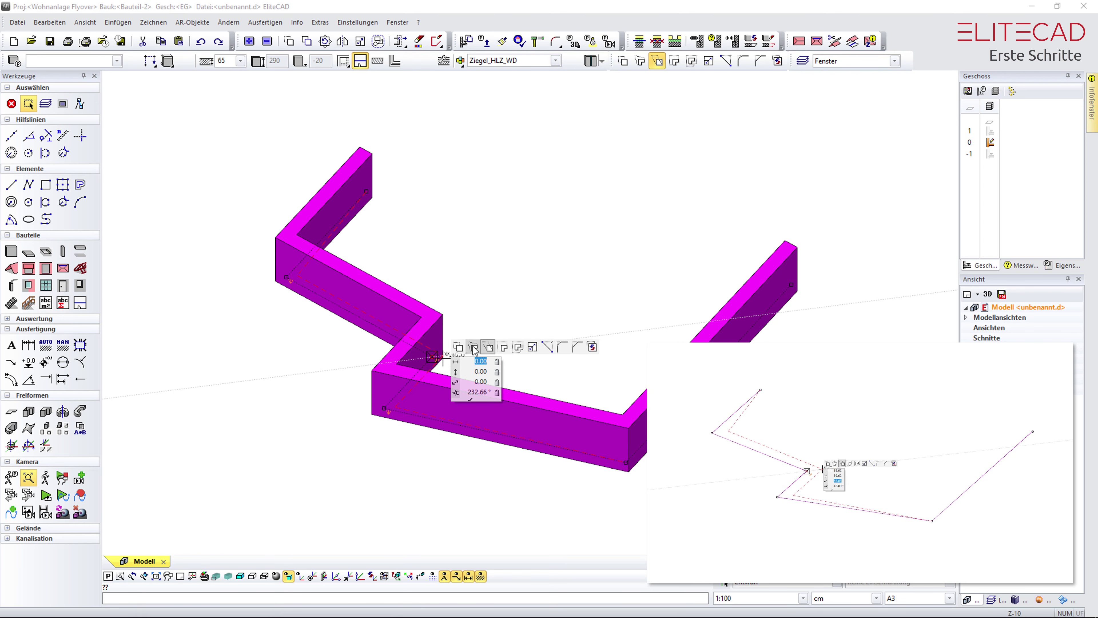
left_click(503, 347)
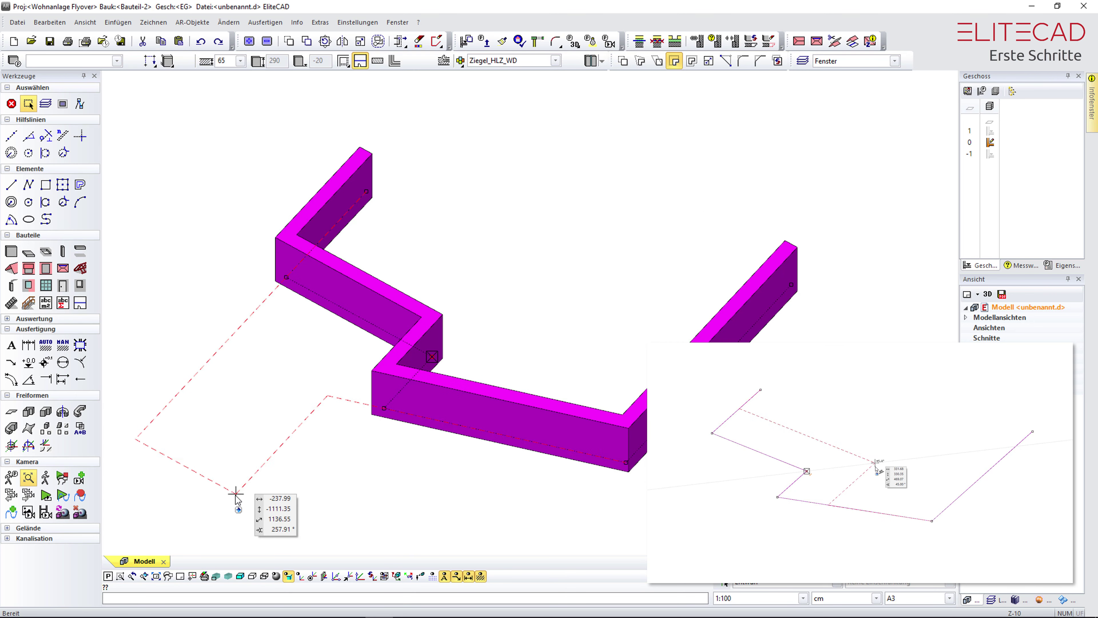
left_click(224, 501)
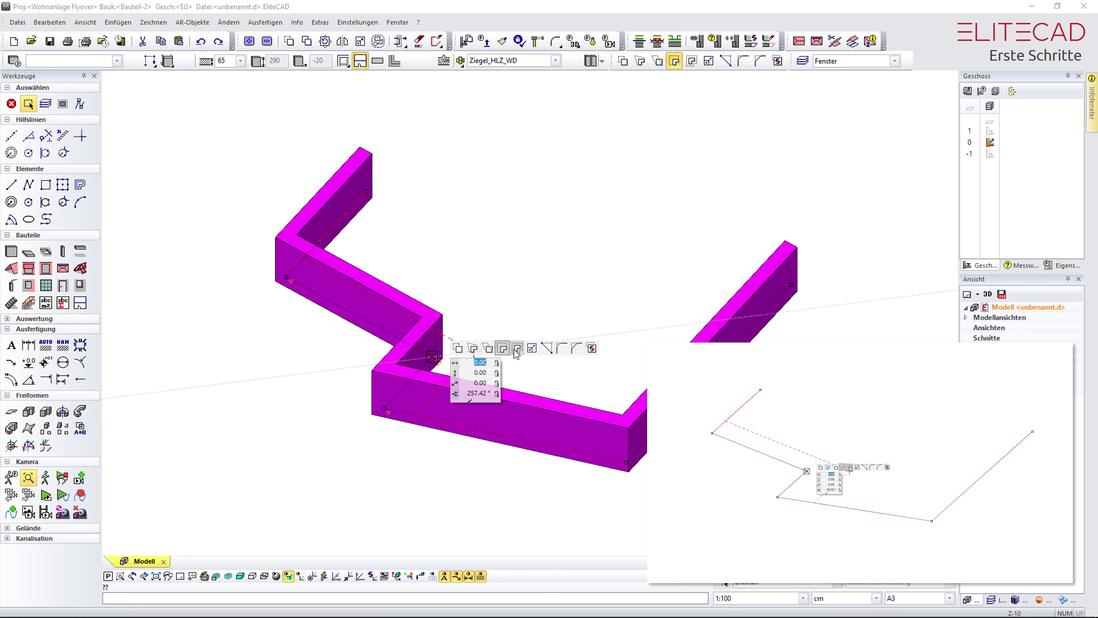
- Scale all elements of the left wall from its inner corner with Alle Elemente skalieren
left_click(517, 352)
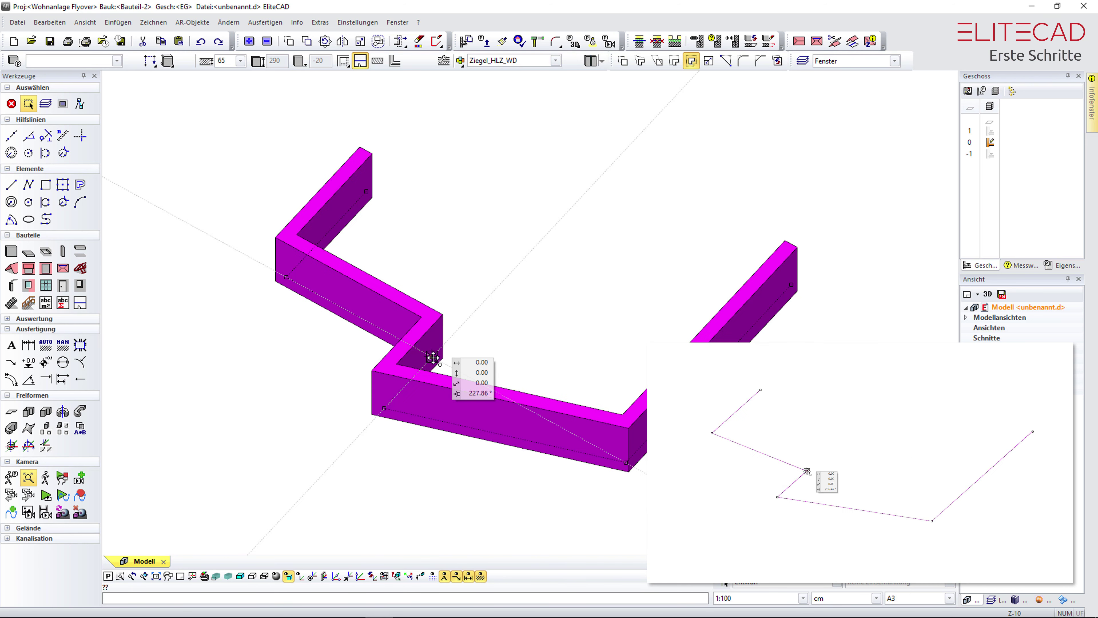
key("Tab")
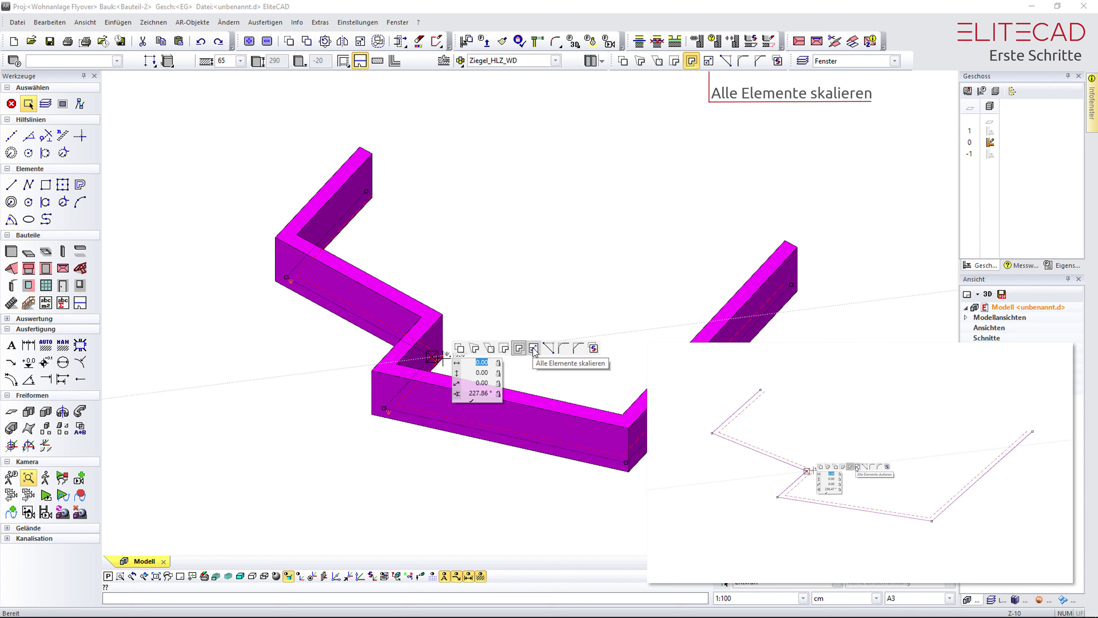
left_click(533, 348)
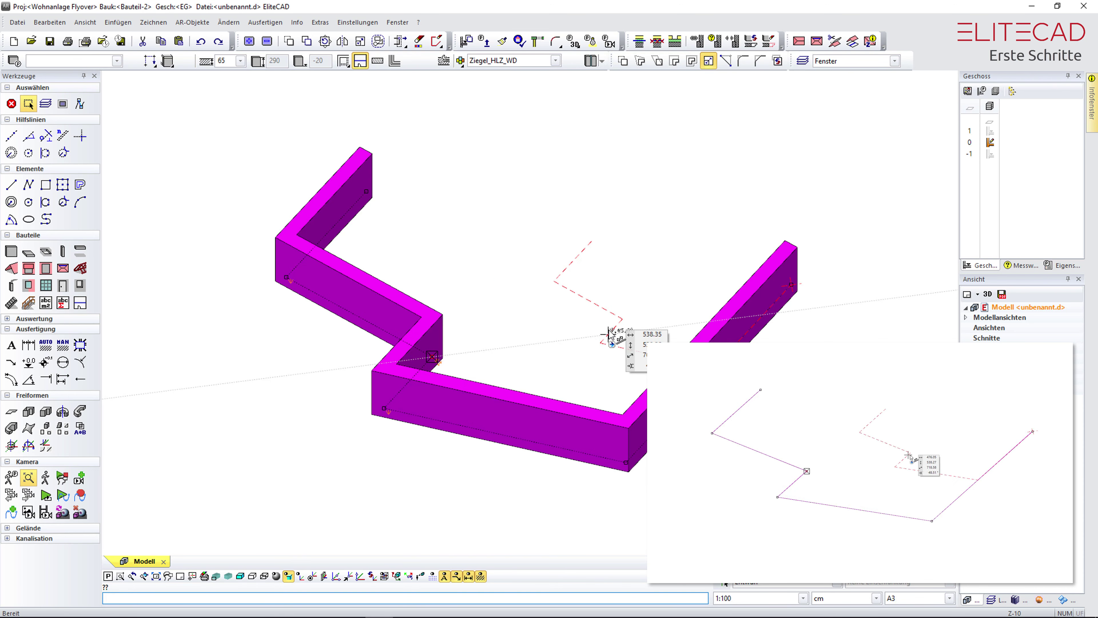
left_click(617, 331)
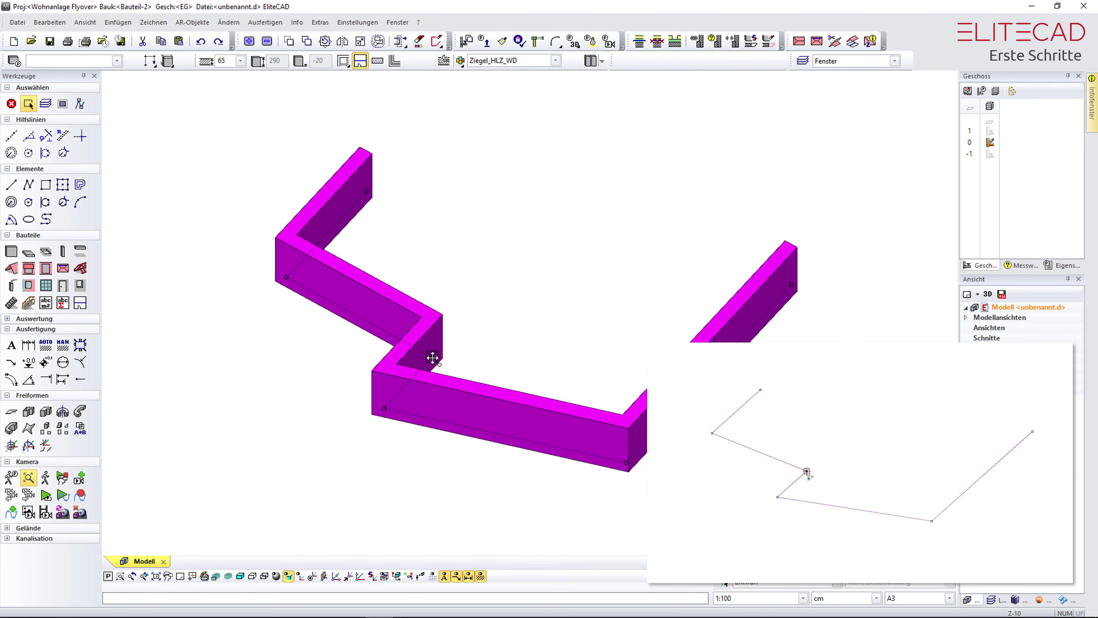
left_click(433, 357)
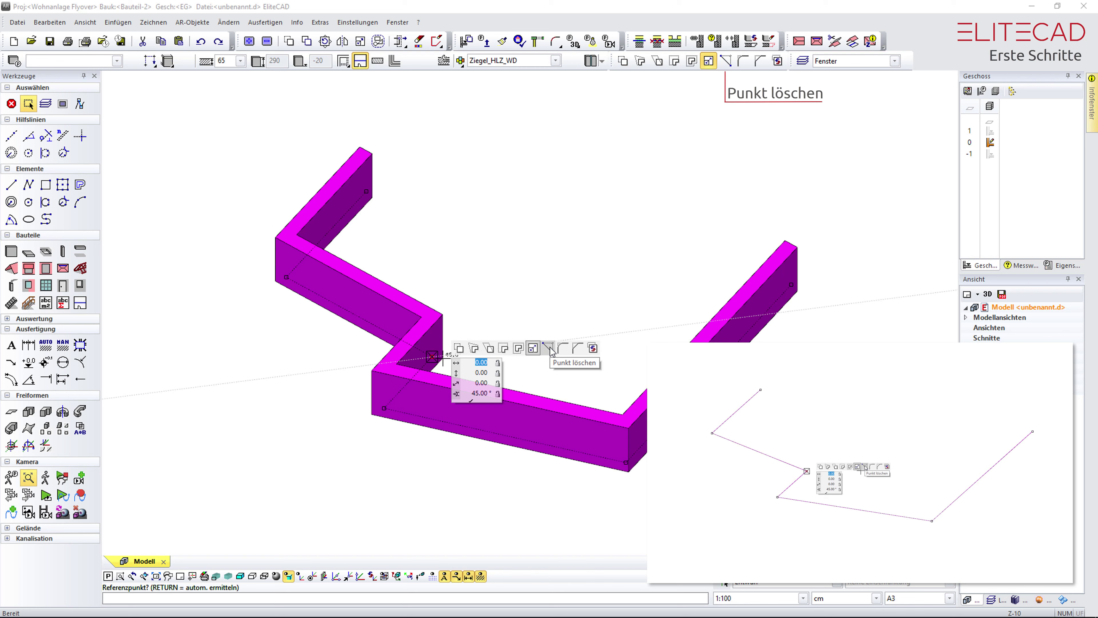
- Try Punkt löschen, then preview an Ausrunden fillet of about 353.74 at the inner corner
left_click(550, 349)
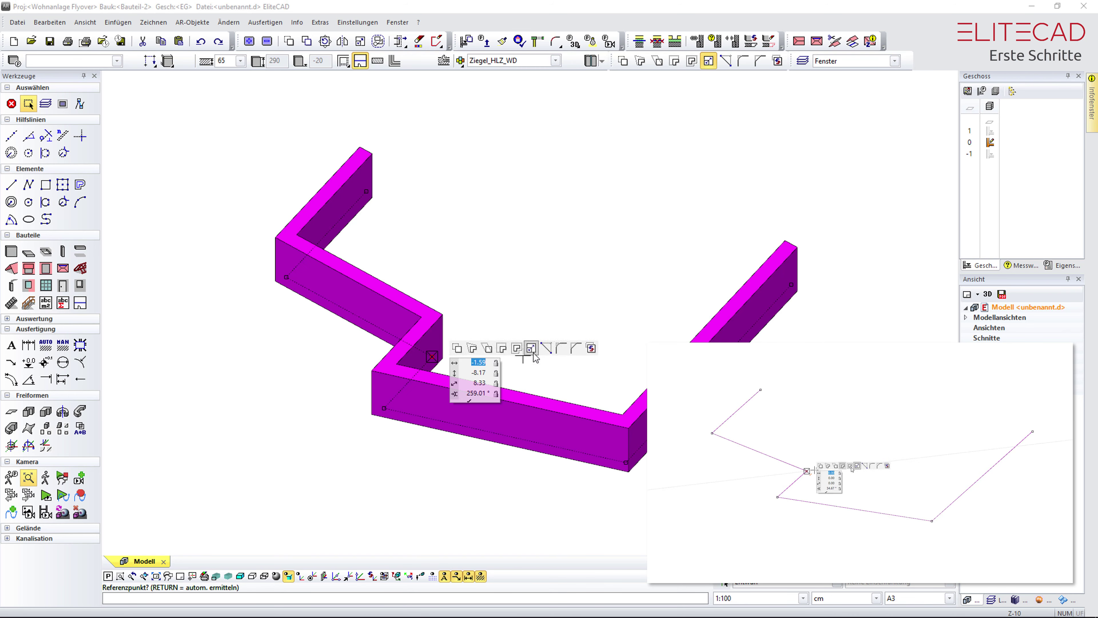
left_click(561, 349)
scroll(349, 368, "up", 3)
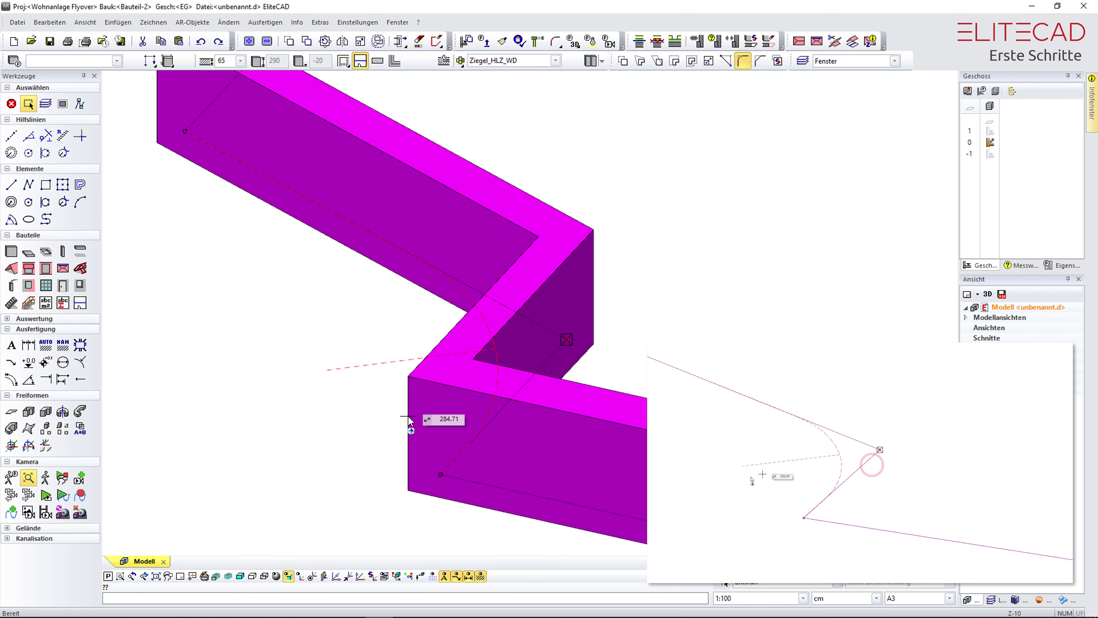
- Confirm the fillet radius, then apply an Auskehlen cove to the inner corner
left_click(230, 439)
scroll(232, 442, "down", 3)
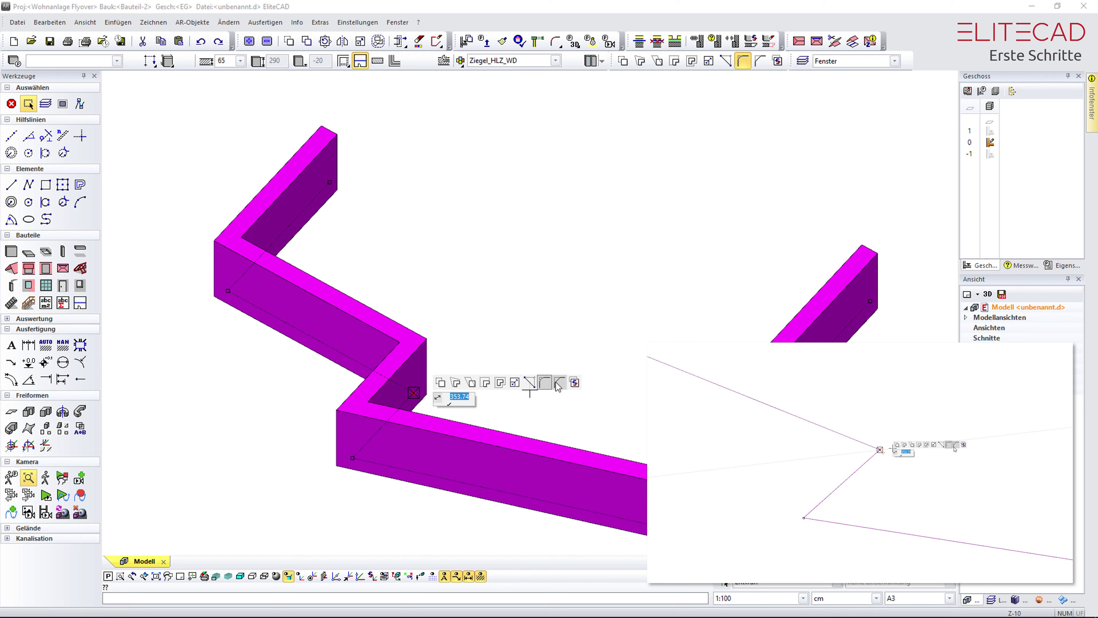
left_click(558, 383)
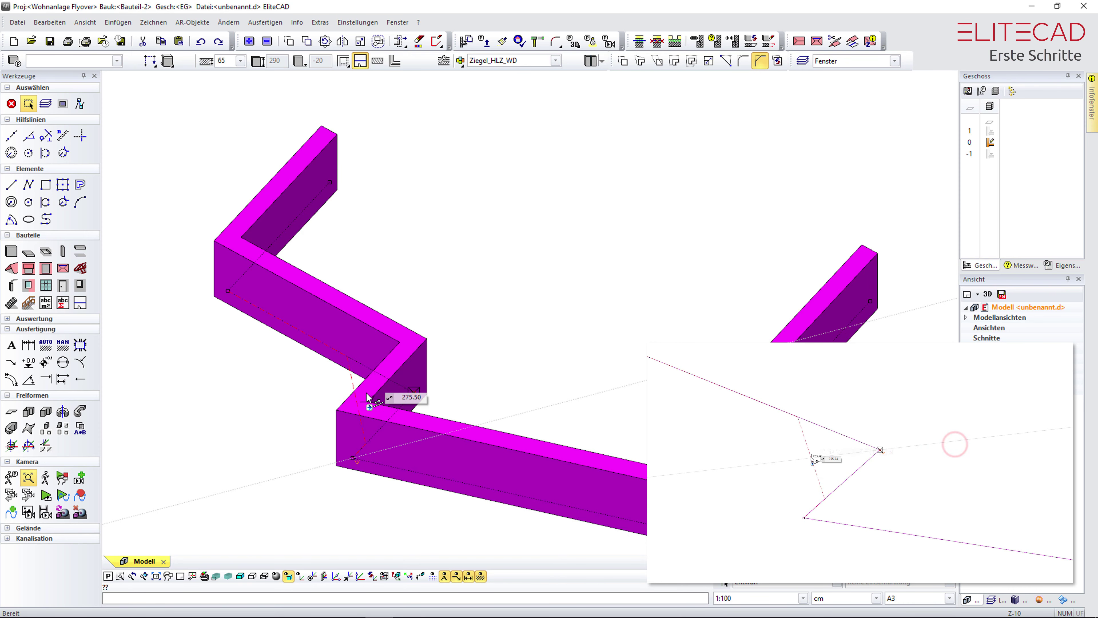
left_click(378, 398)
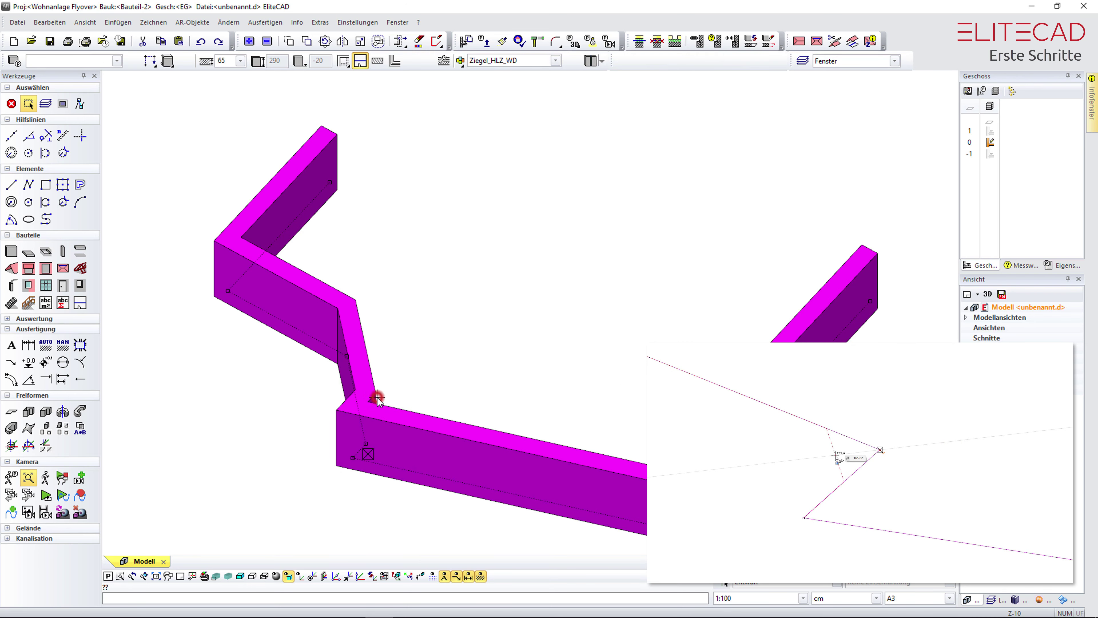
left_click(396, 378)
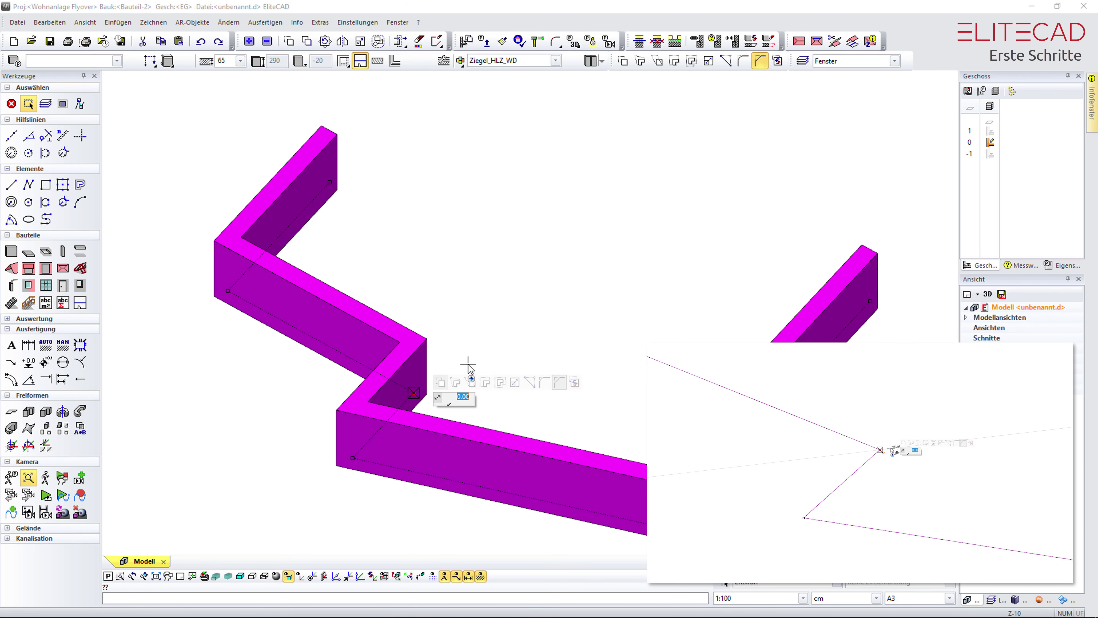
- With 'Polygon ändern', place the new outline's start and straight points down to the lower left
left_click(575, 383)
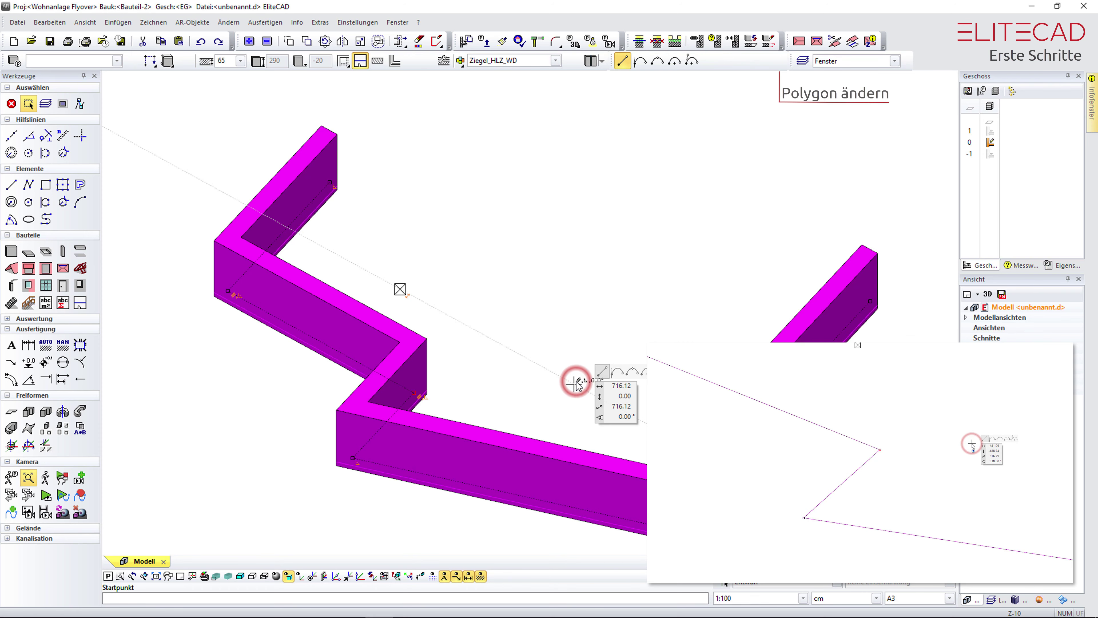
left_click(262, 305)
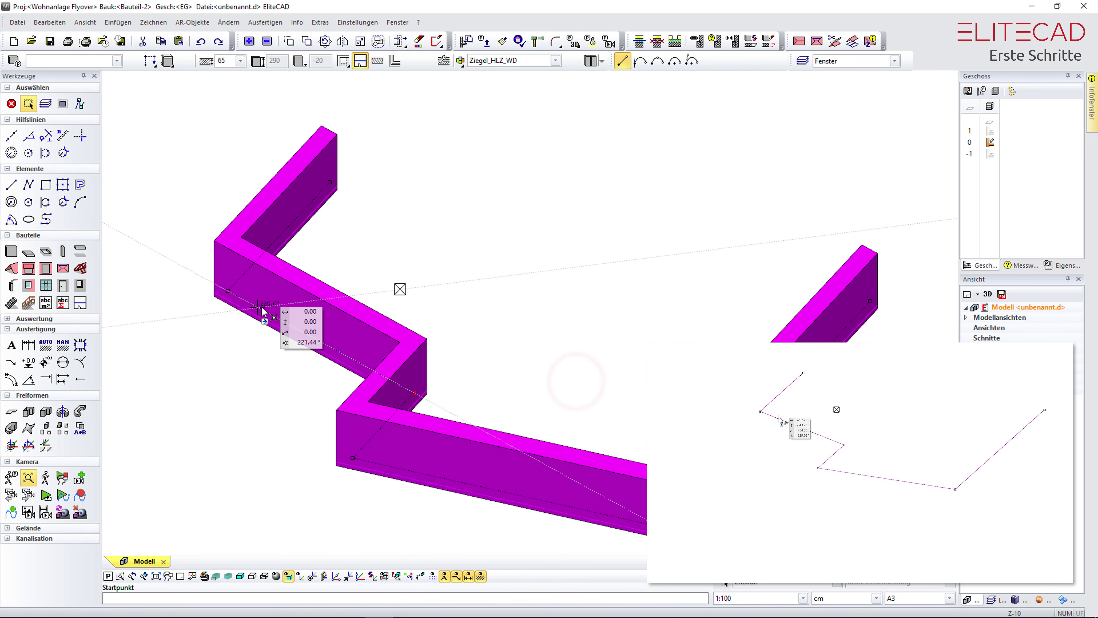
left_click(338, 224)
left_click(376, 249)
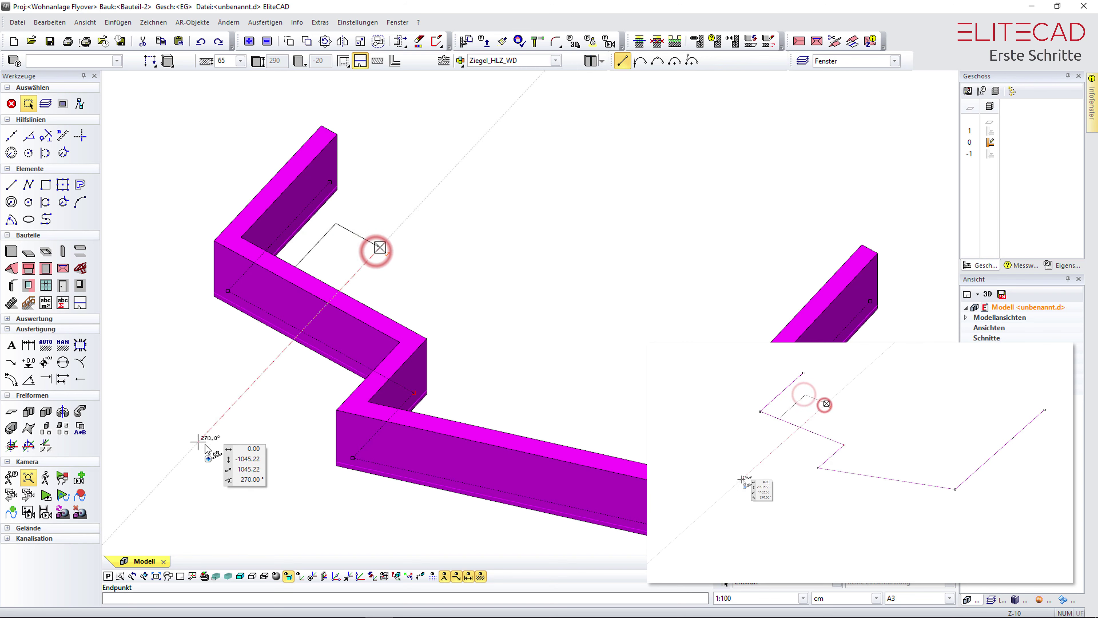
left_click(184, 455)
middle_click_drag(185, 455, 238, 359)
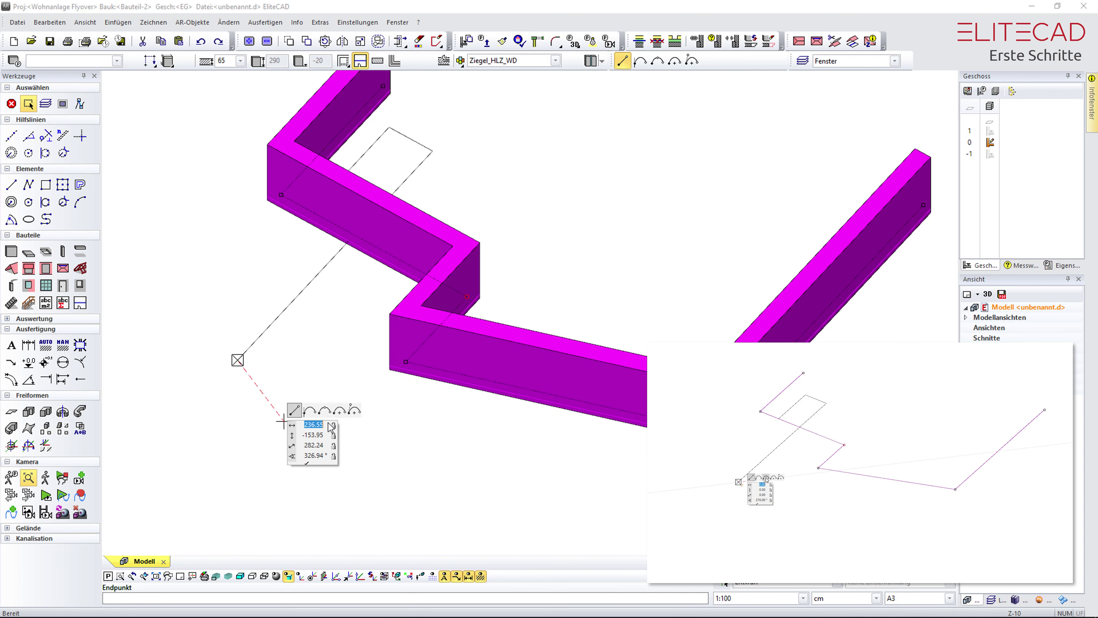
- Add an arc section and a closing straight point, finishing the outline to rebuild the wall
left_click(324, 410)
left_click(287, 437)
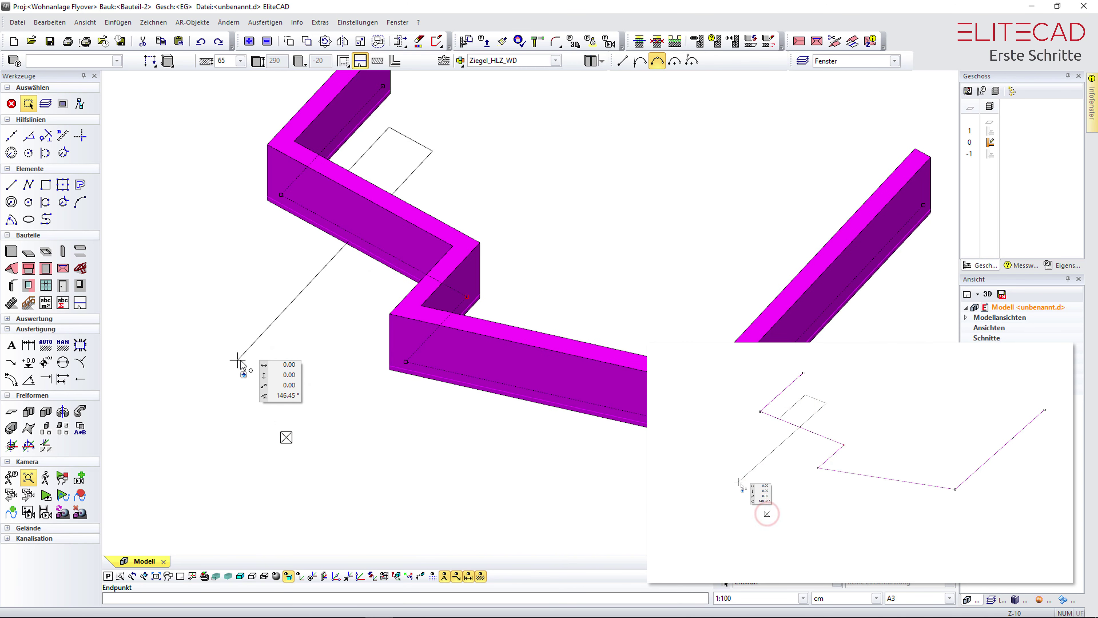
left_click(456, 483)
left_click(631, 300)
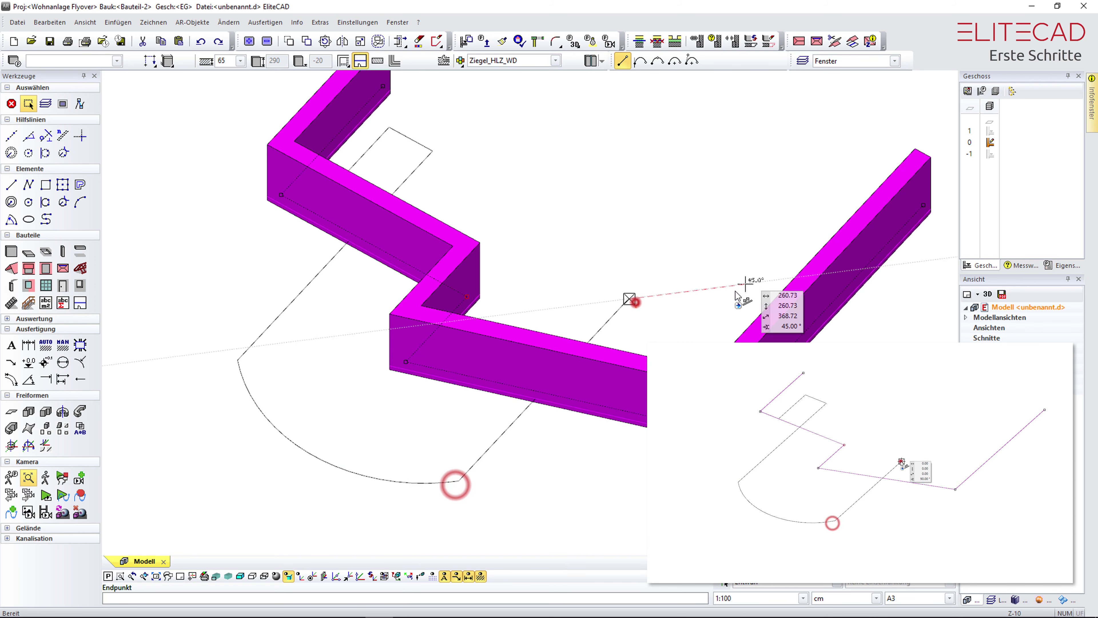
double_click(858, 277)
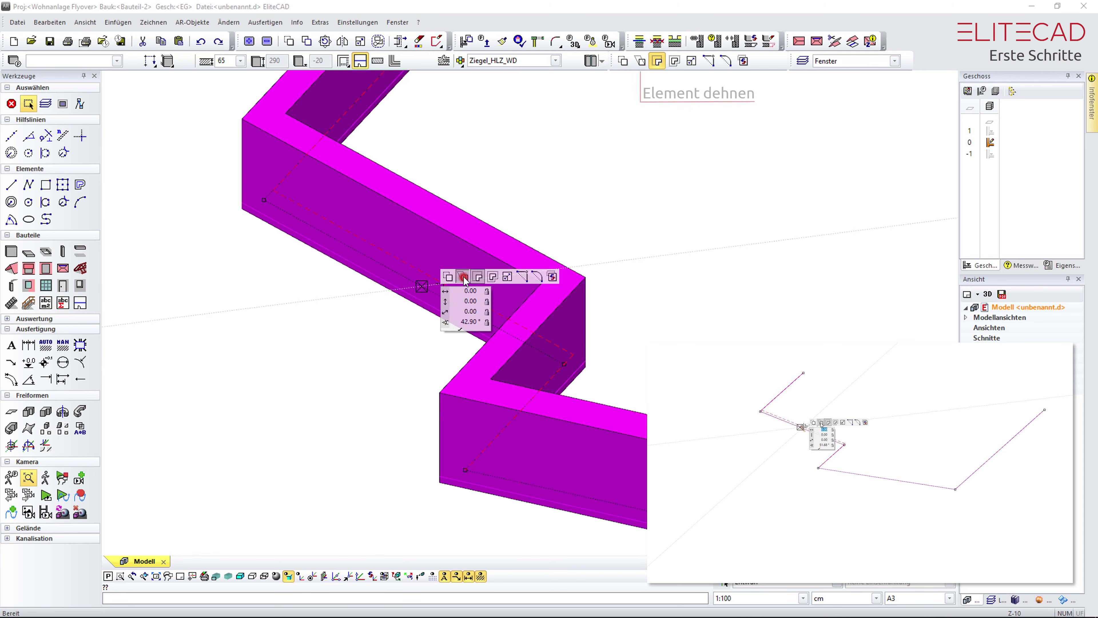
- Stretch the left wall at its corner to a new position with 'Element dehnen'
left_click(464, 278)
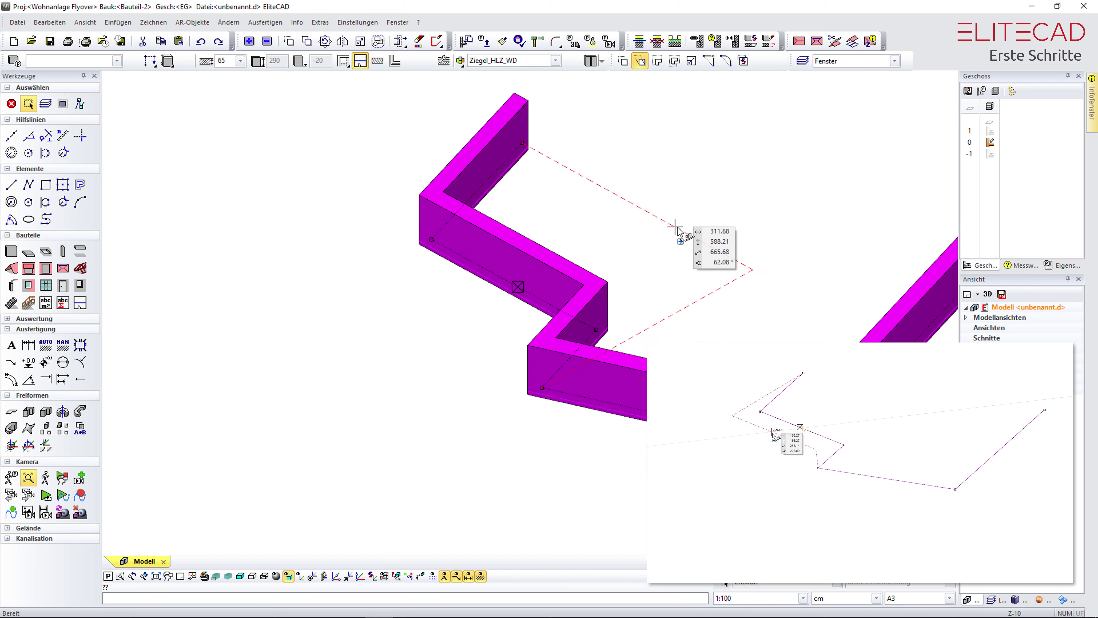
left_click(634, 236)
left_click(498, 275)
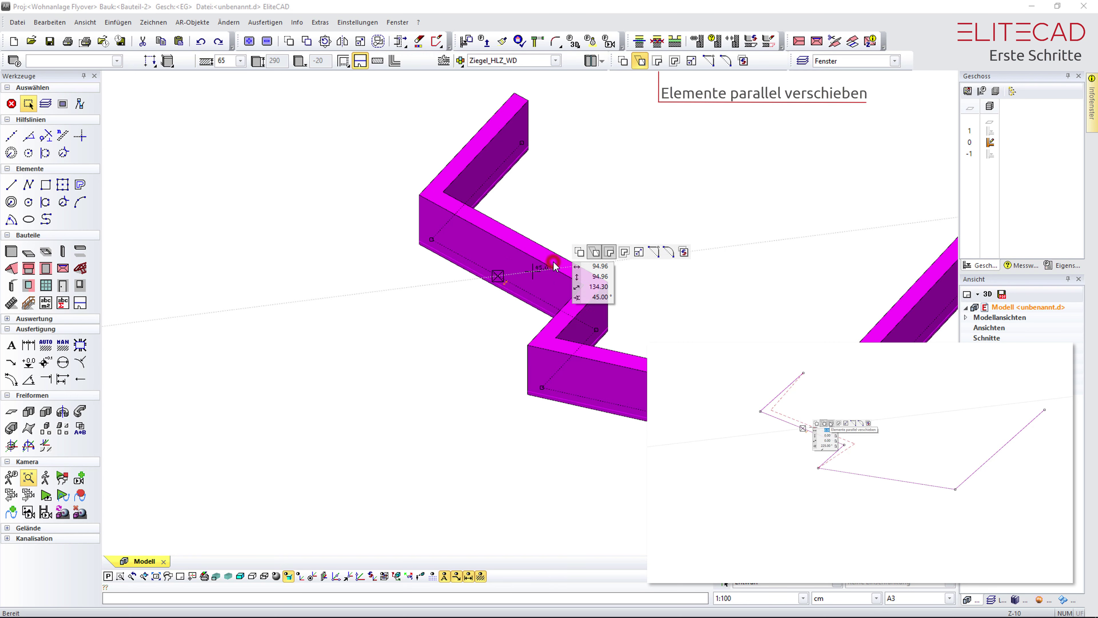
- Shift a wall segment parallel outward with 'Elemente parallel verschieben'
left_click(556, 265)
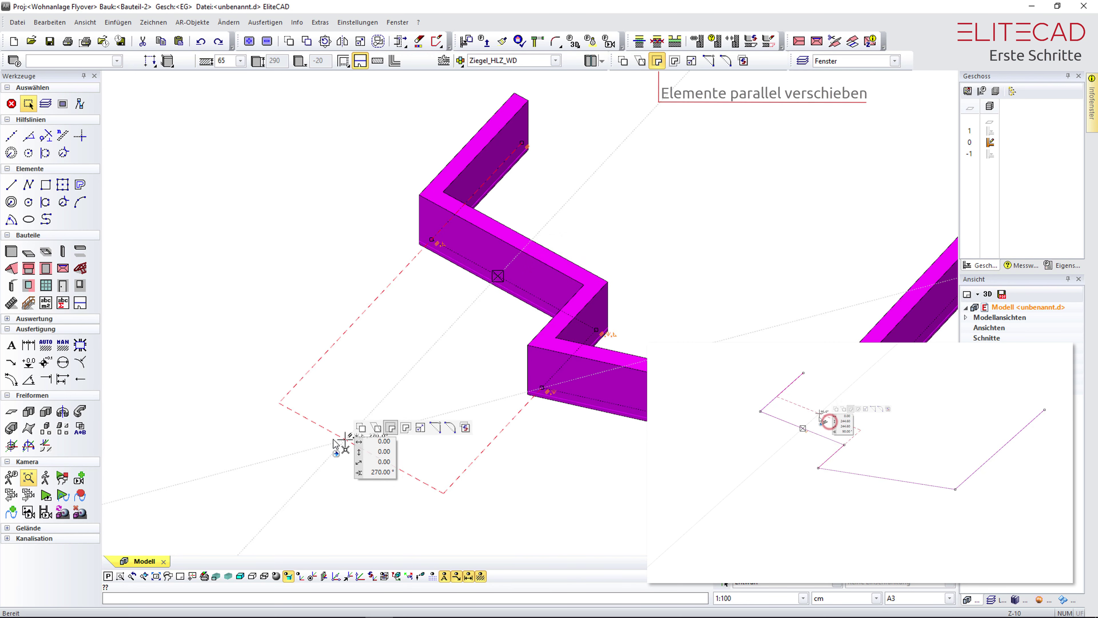
left_click(361, 426)
left_click(362, 426)
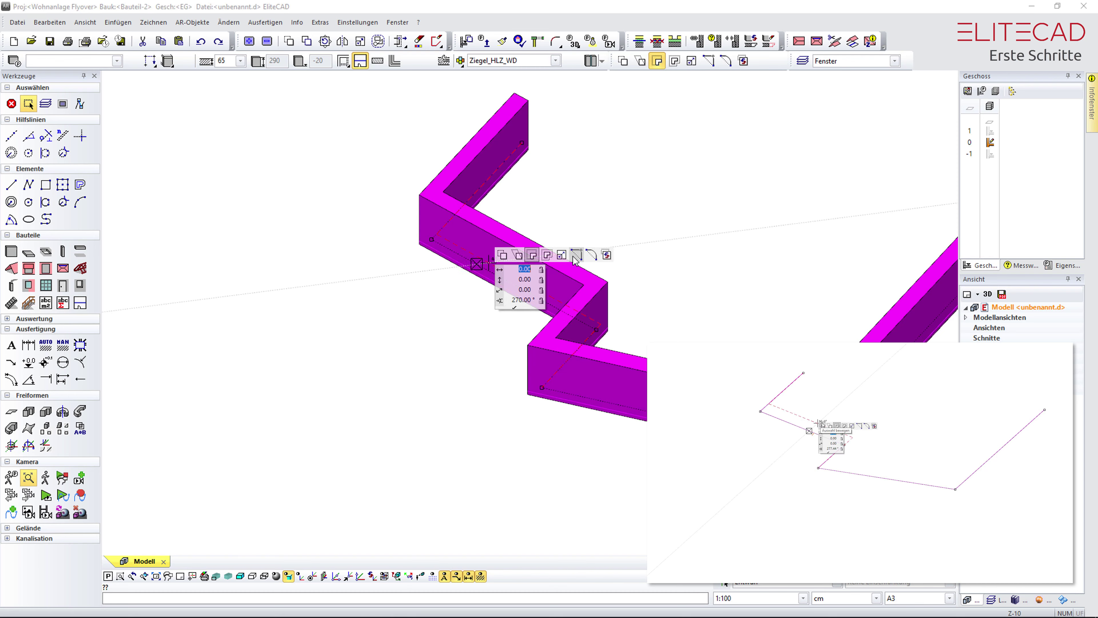
- Insert a point with 'Punkt einfügen' and drag it up into a tall peak
left_click(574, 257)
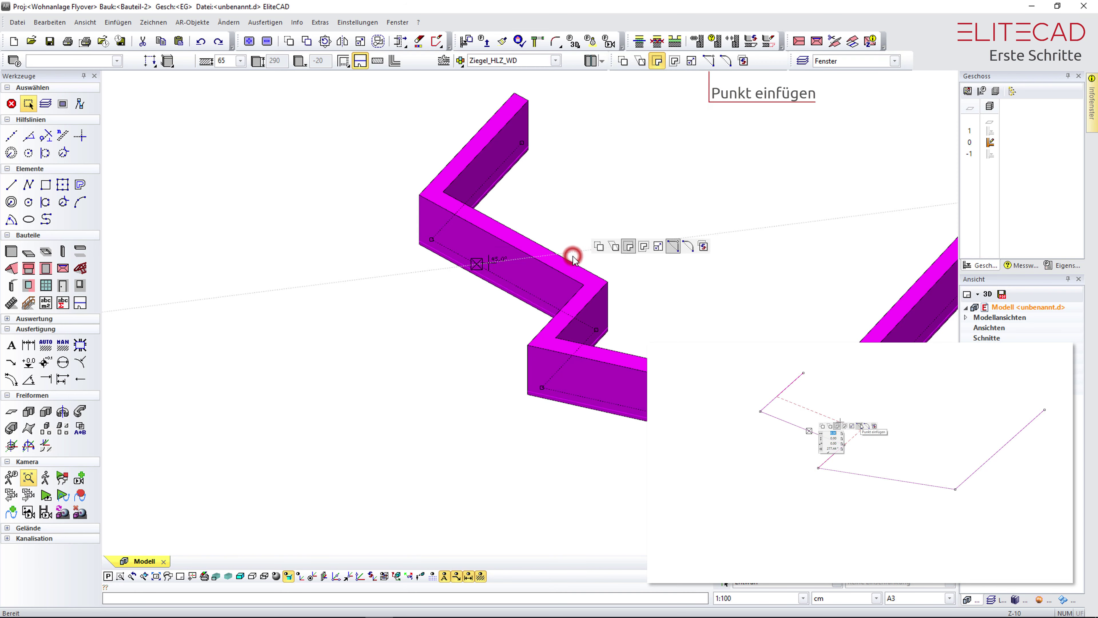
left_click(611, 166)
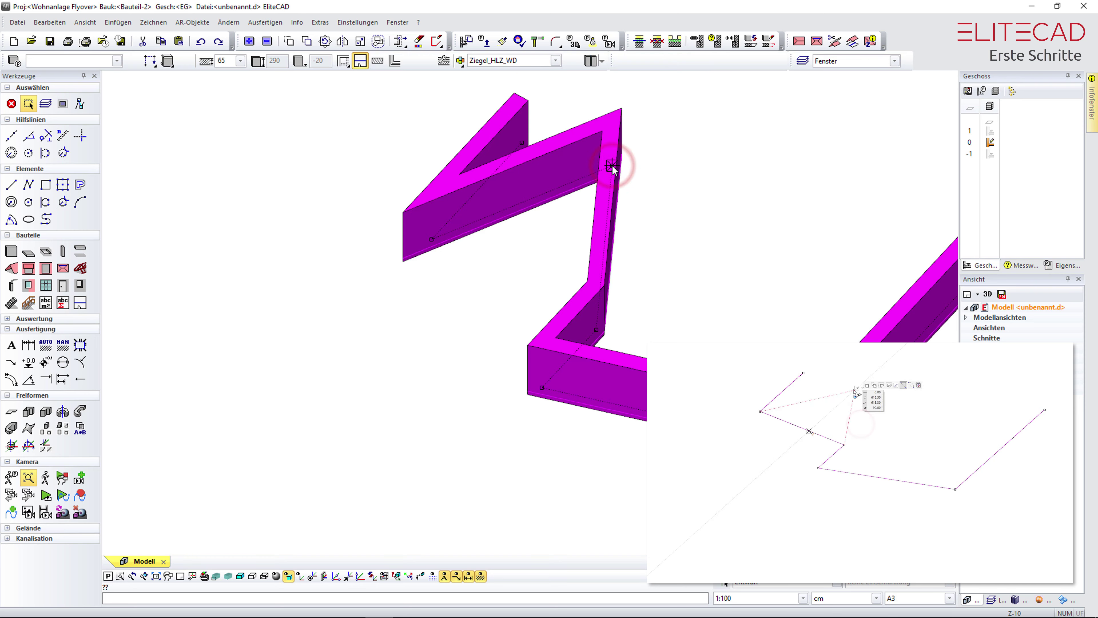